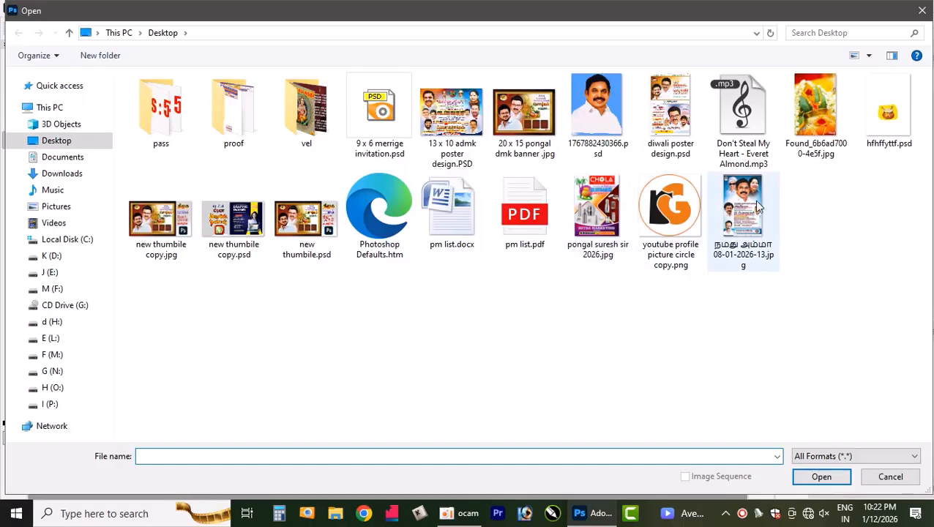
- Open 1768221756830.psd from the video create 2026 folder on drive J (E:) and dock its window as a tab
left_click(48, 272)
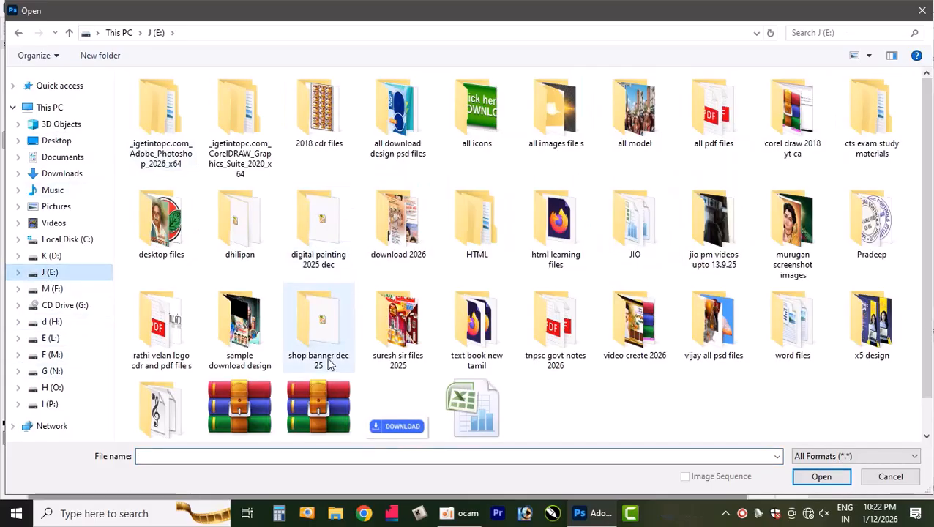
left_click(404, 232)
scroll(400, 331, "down", 2)
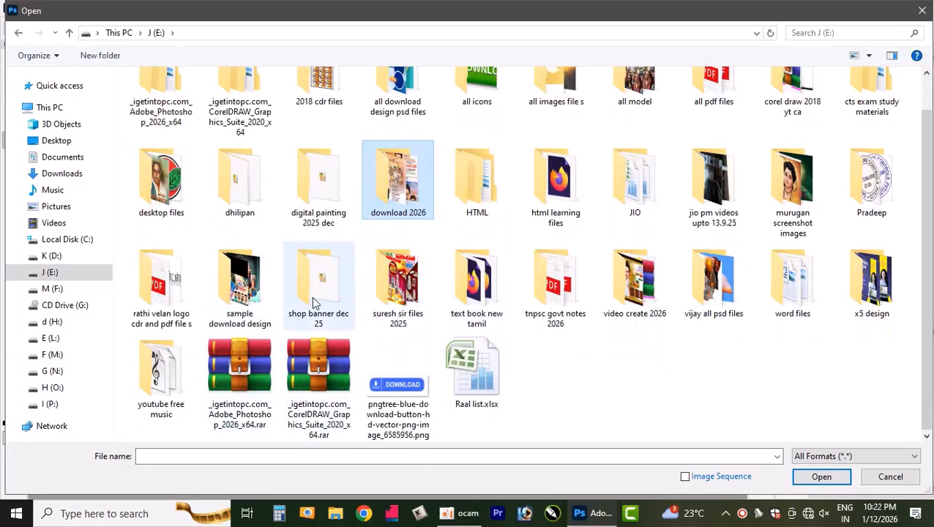
double_click(634, 282)
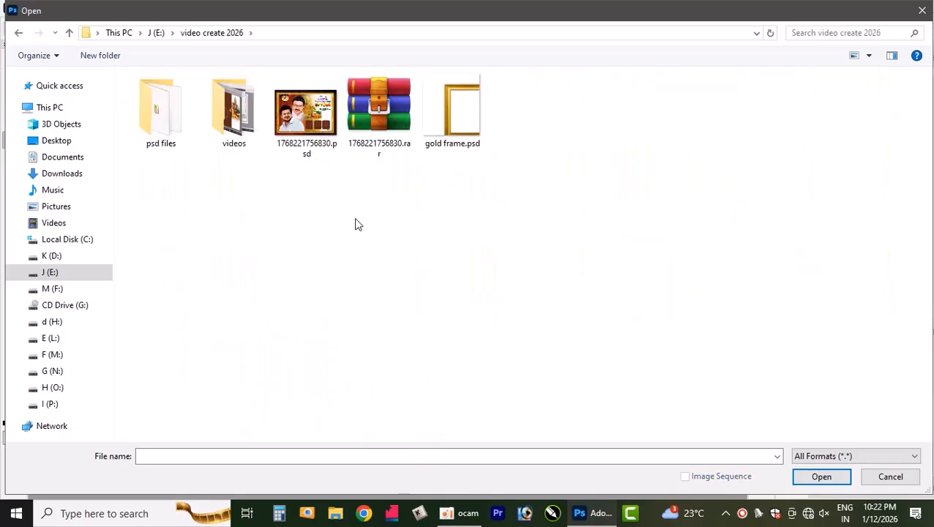
left_click(311, 127)
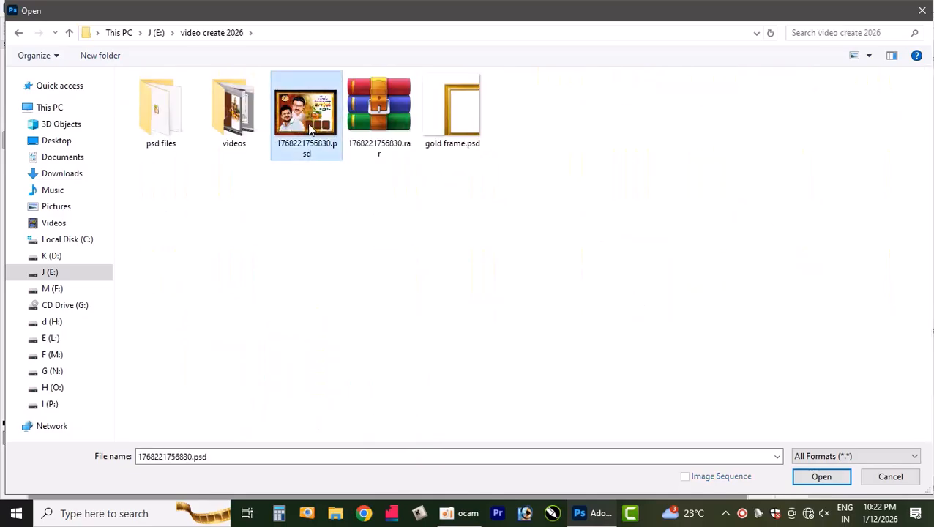
left_click(822, 477)
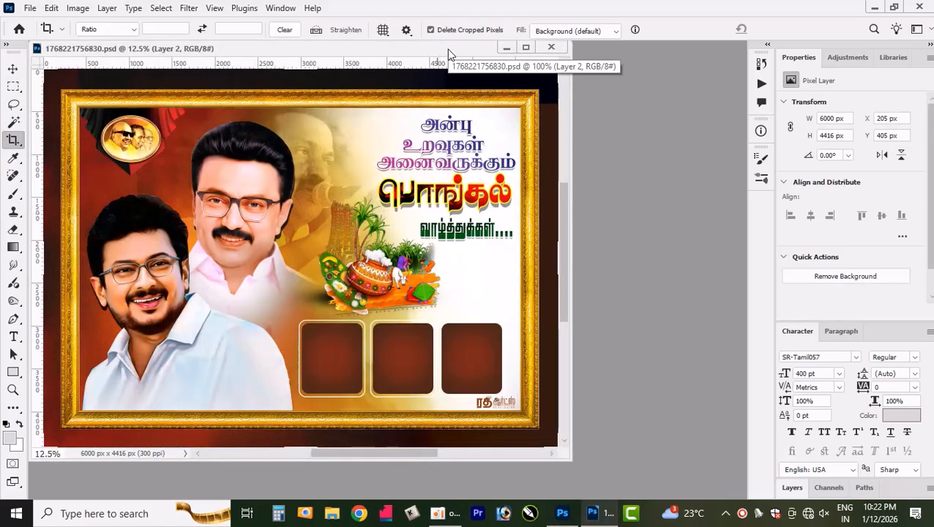
left_click_drag(447, 49, 430, 63)
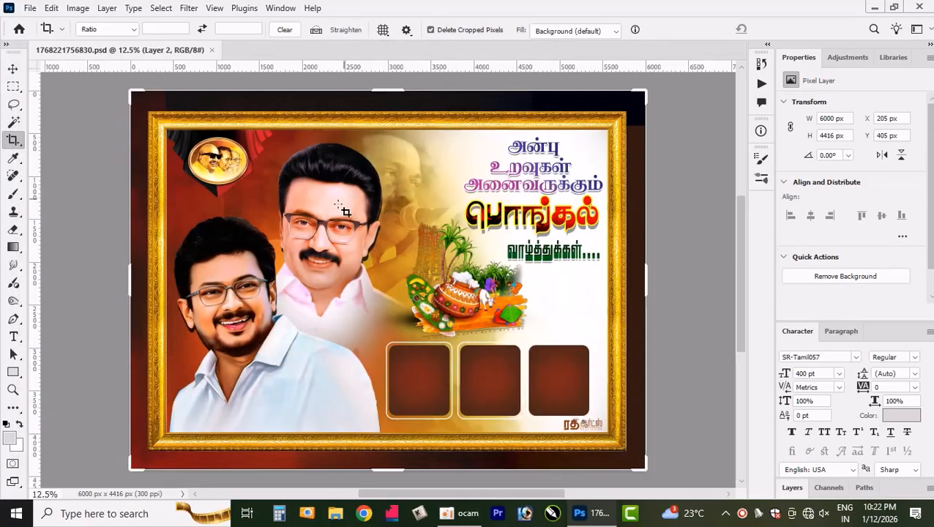
- Try moving the lower portrait in the light blue shirt up beside the other portrait, and undo the move
left_click(10, 70)
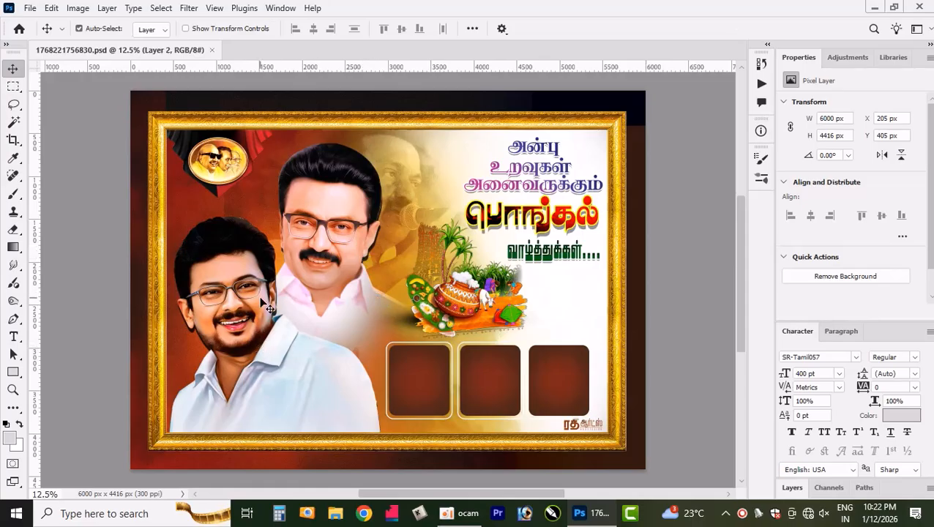
left_click(239, 337)
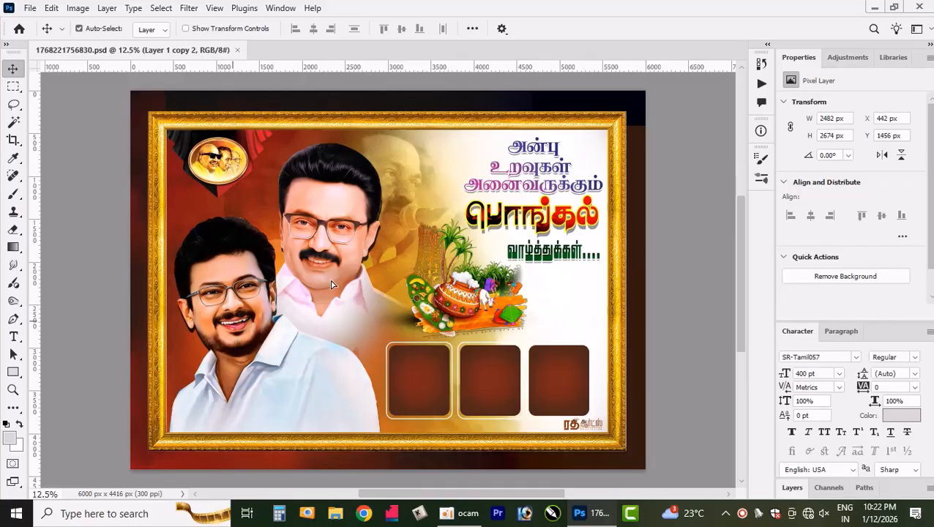
left_click_drag(234, 321, 335, 278)
key("ctrl+z")
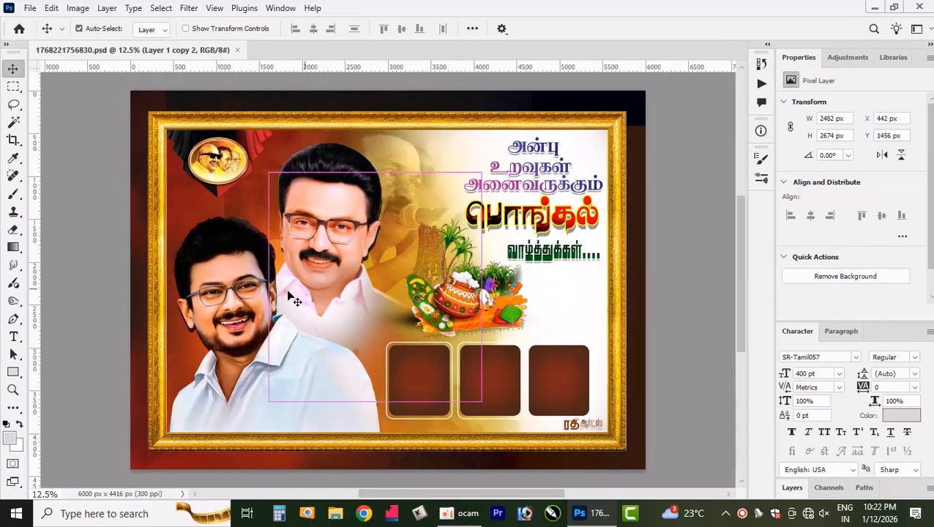
- Check the document's width, height and resolution in the Image Size dialog and close it with its settings as they are
scroll(220, 337, "up", 5)
scroll(214, 292, "up", 1)
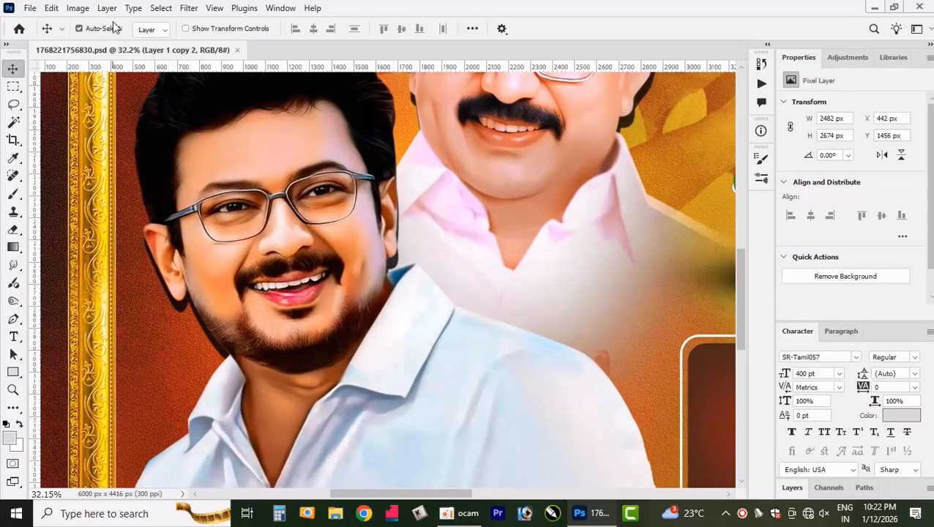
left_click(78, 8)
left_click(110, 113)
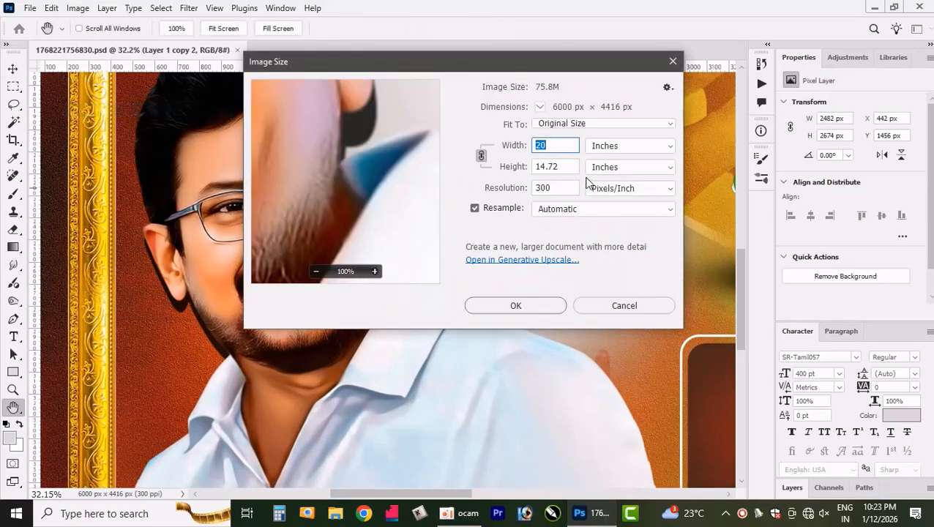
left_click(543, 303)
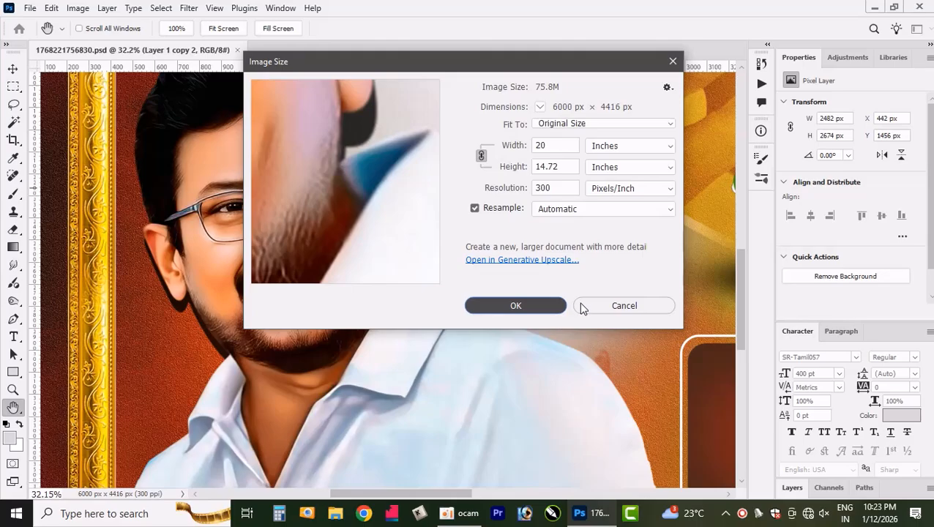
left_click(516, 306)
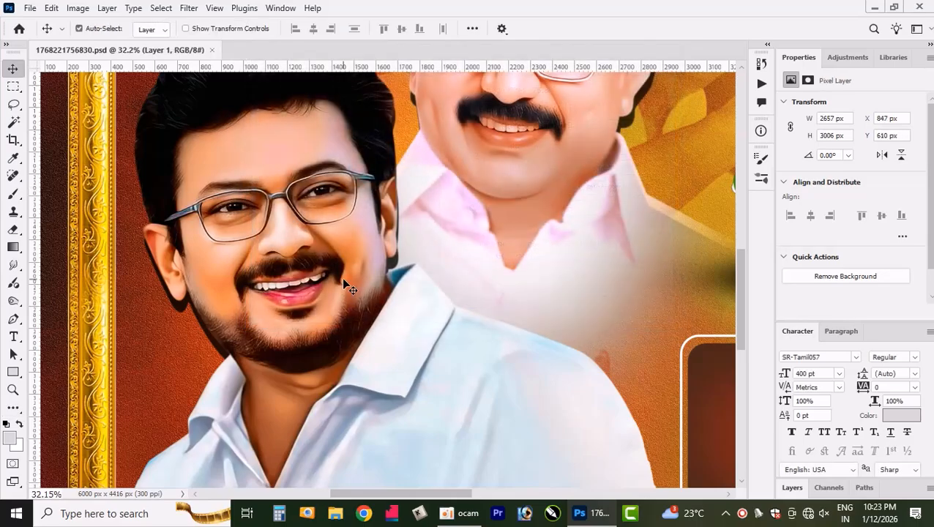
- Examine the whole poster and its portraits, pot artwork and empty photo boxes at different magnifications
scroll(359, 281, "down", 6)
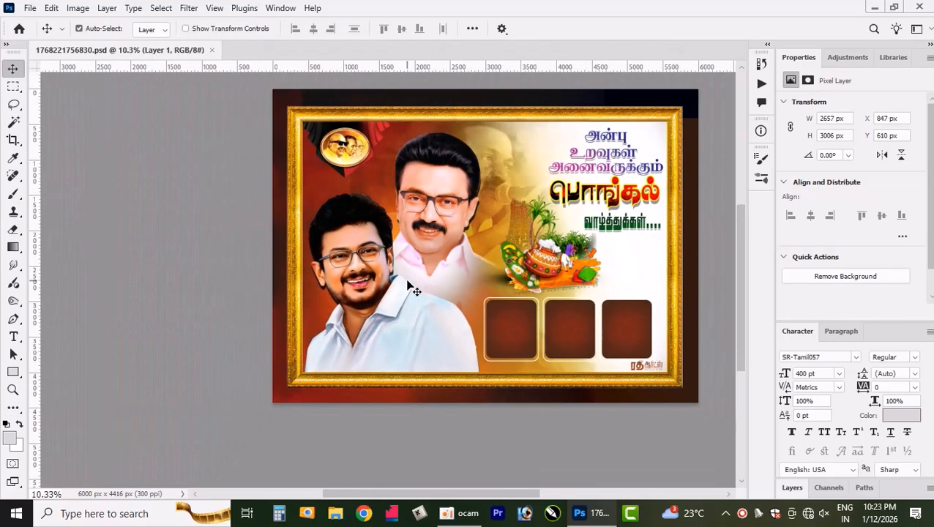
scroll(410, 292, "up", 3)
scroll(417, 297, "up", 1)
scroll(425, 308, "down", 3)
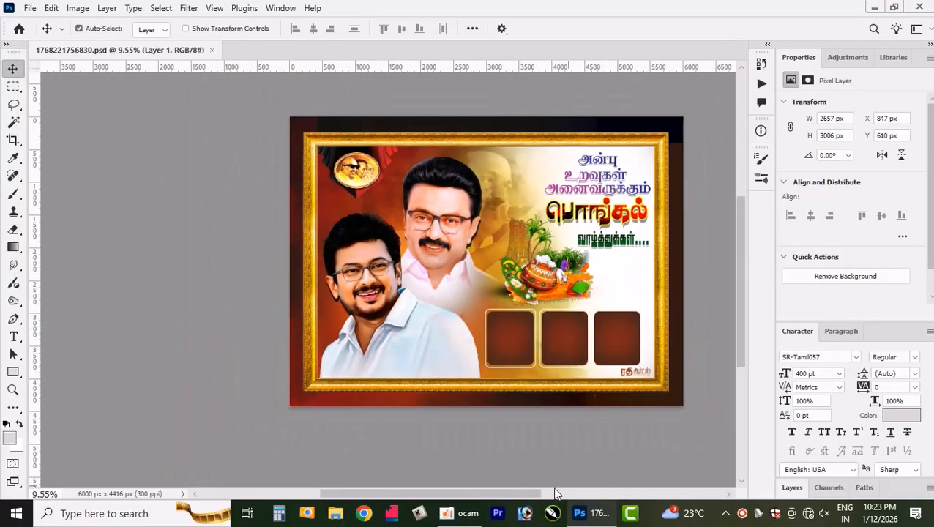
scroll(388, 329, "right", 3)
scroll(345, 333, "up", 2)
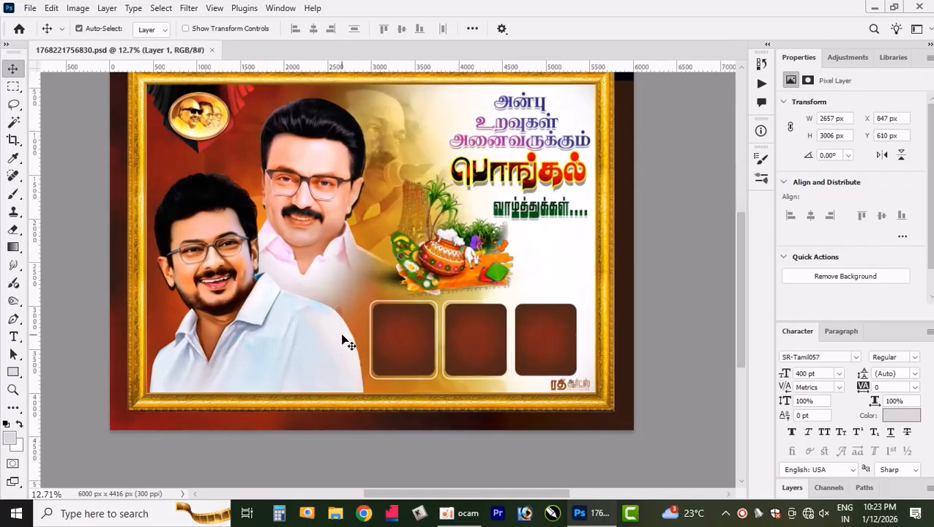
scroll(344, 341, "up", 3)
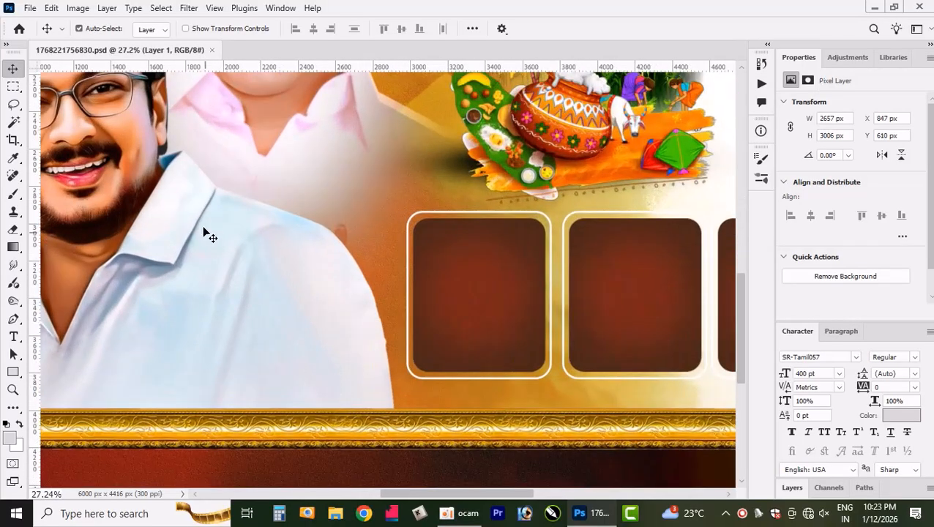
scroll(57, 146, "up", 3)
- Move the lower portrait in the light blue shirt down and to the right, to about X 875 px, Y 2083 px
left_click_drag(152, 145, 281, 330)
scroll(356, 240, "up", 6)
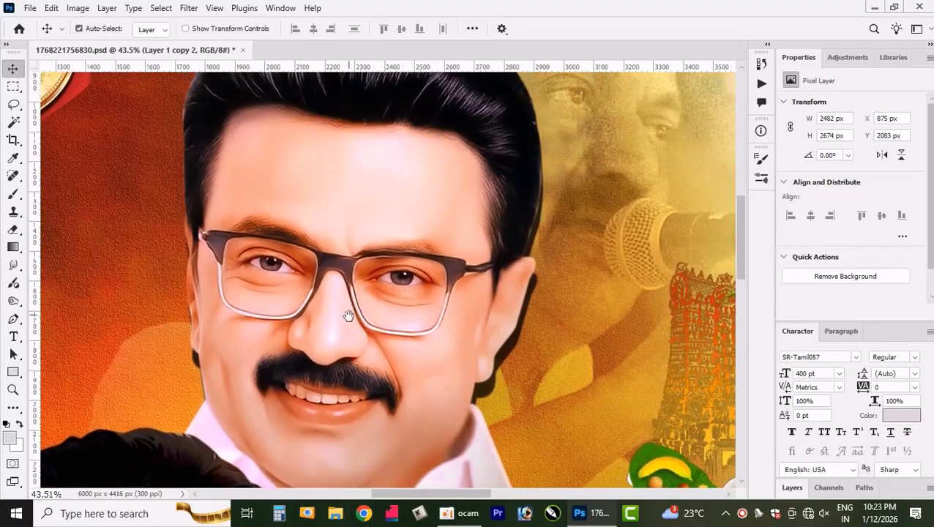
scroll(330, 196, "down", 5)
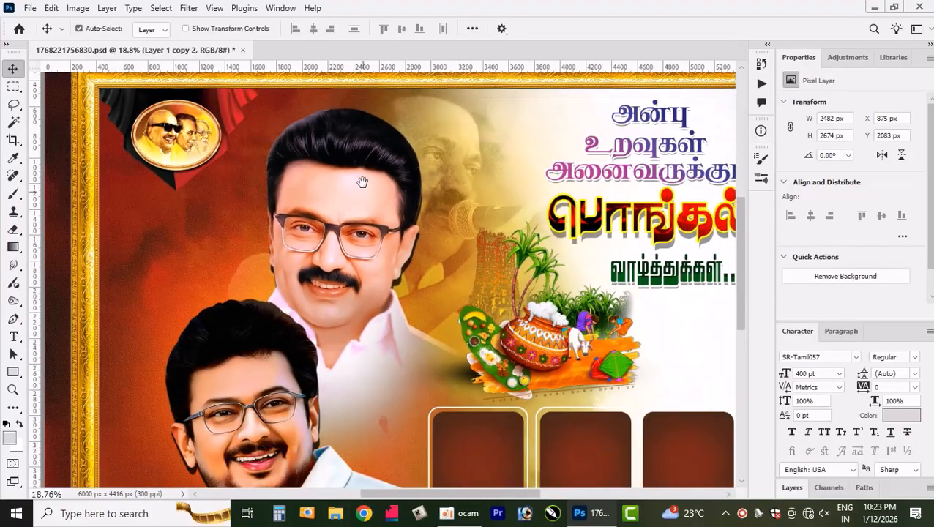
left_click_drag(362, 180, 426, 291)
scroll(322, 260, "down", 1)
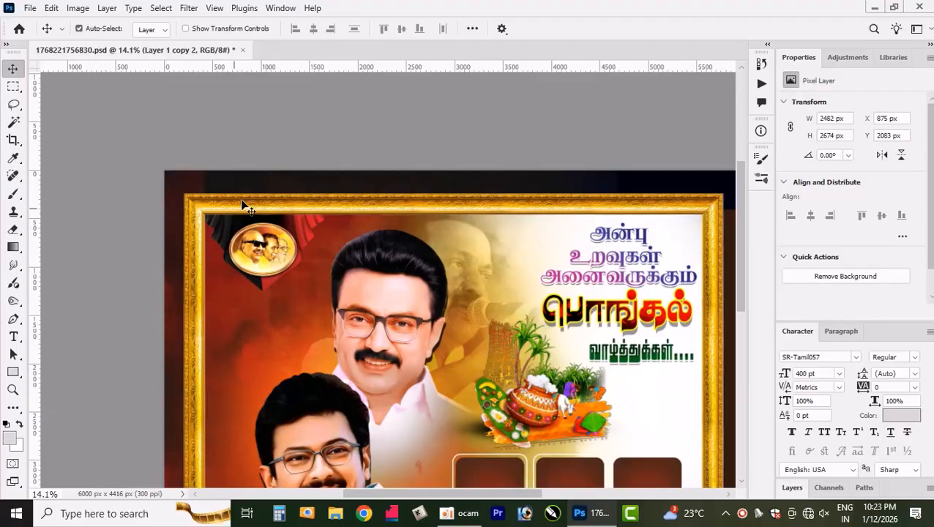
- Try shifting the gold frame left and down, and return it to X 205 px, Y 240 px
mouse_move(266, 245)
left_mouse_down()
mouse_move(284, 293)
mouse_move(268, 224)
mouse_move(255, 233)
mouse_move(261, 244)
left_mouse_up()
left_click_drag(309, 197, 235, 215)
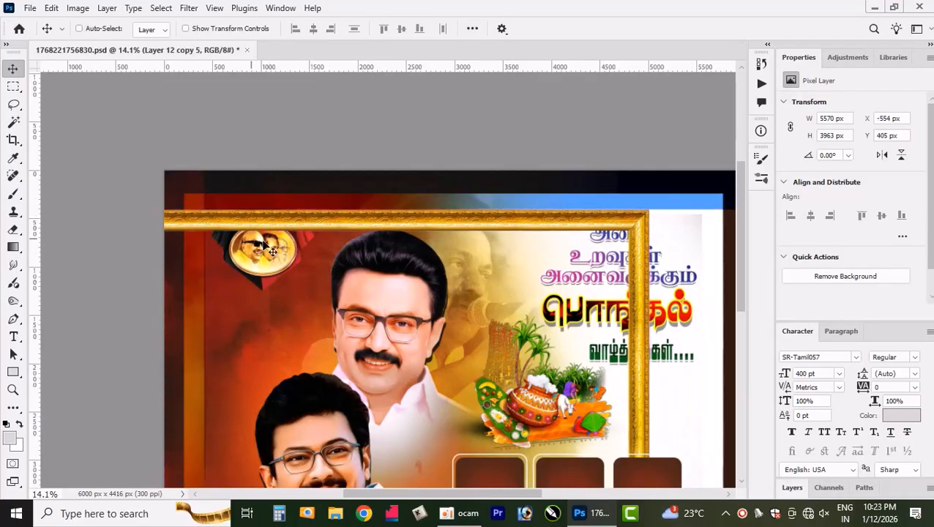
left_click_drag(273, 252, 351, 235)
scroll(651, 305, "up", 4)
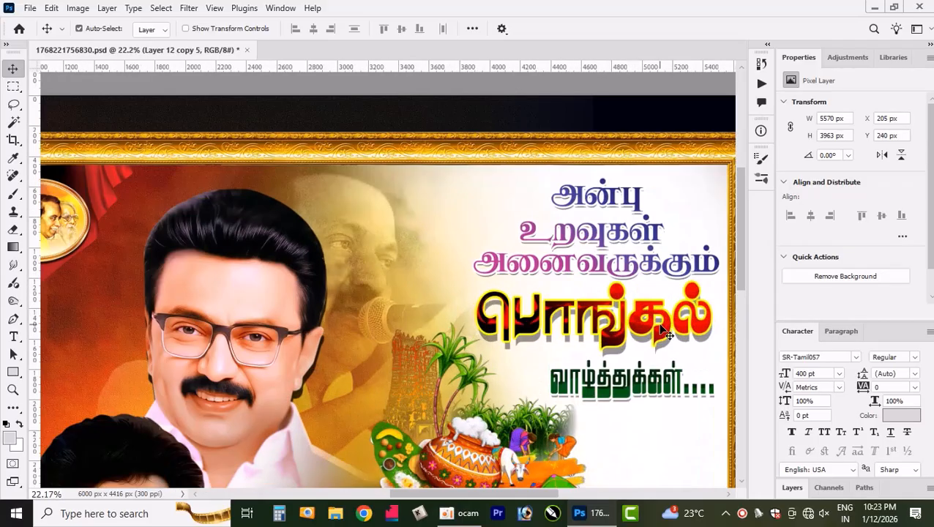
- Replace the first letter of the greeting's top line with the sample characters fggfhgfhh and commit the text edit
left_click_drag(671, 307, 571, 256)
scroll(564, 252, "up", 5)
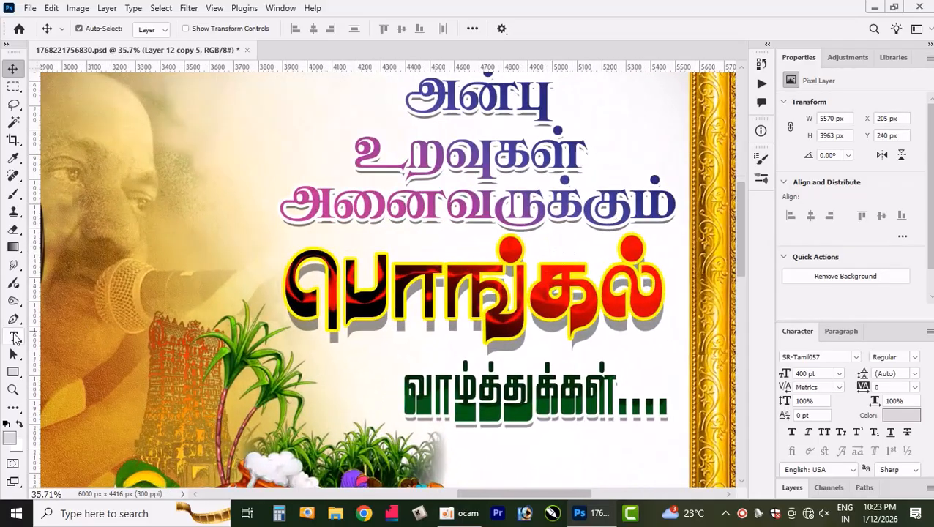
left_click(13, 337)
left_click(461, 111)
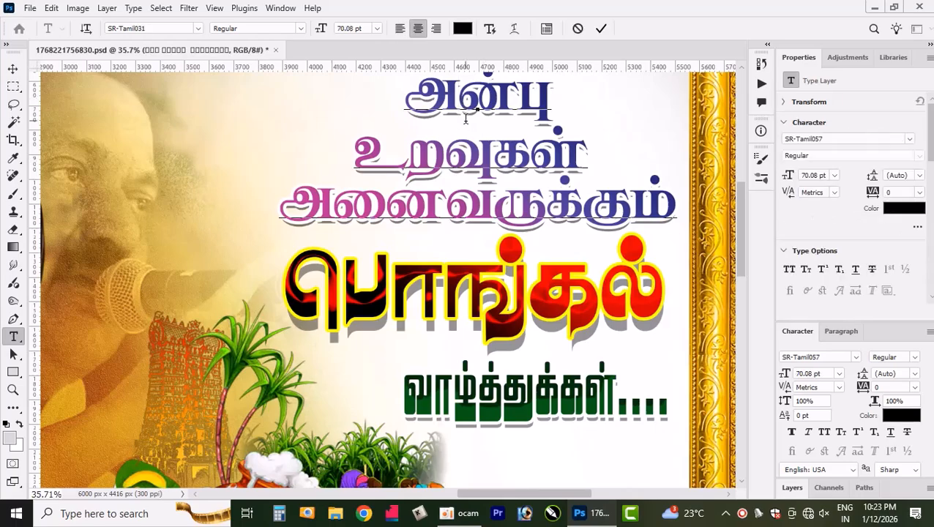
key("BackSpace")
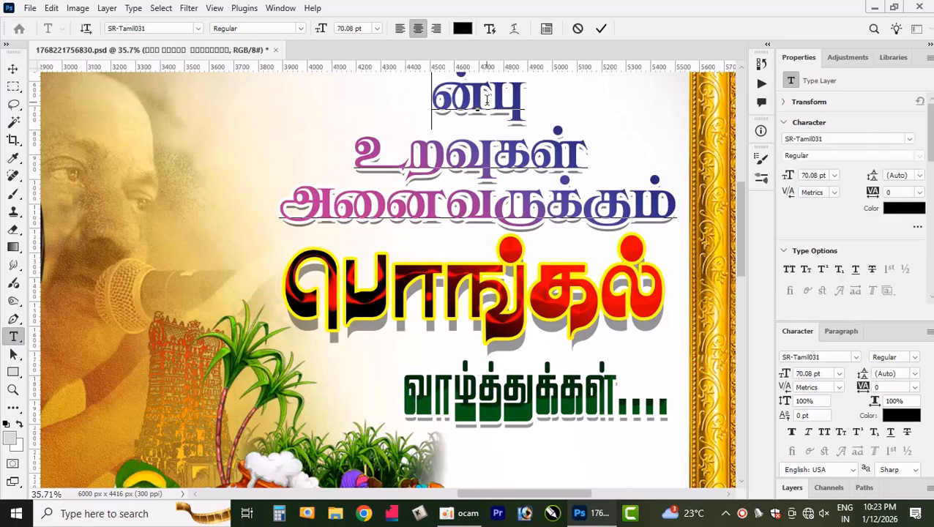
type("கூழீஆஜு")
type("gfhgfh")
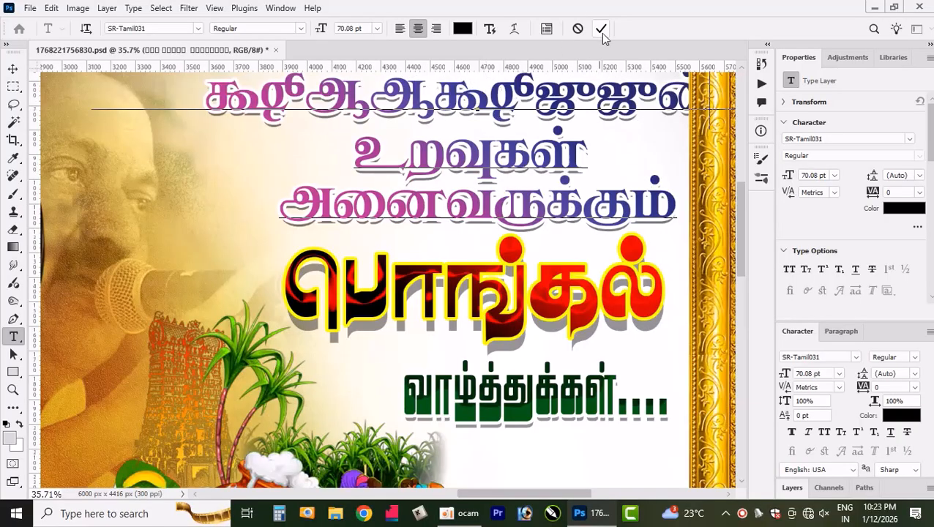
left_click(601, 31)
scroll(556, 238, "down", 3)
scroll(617, 279, "down", 1)
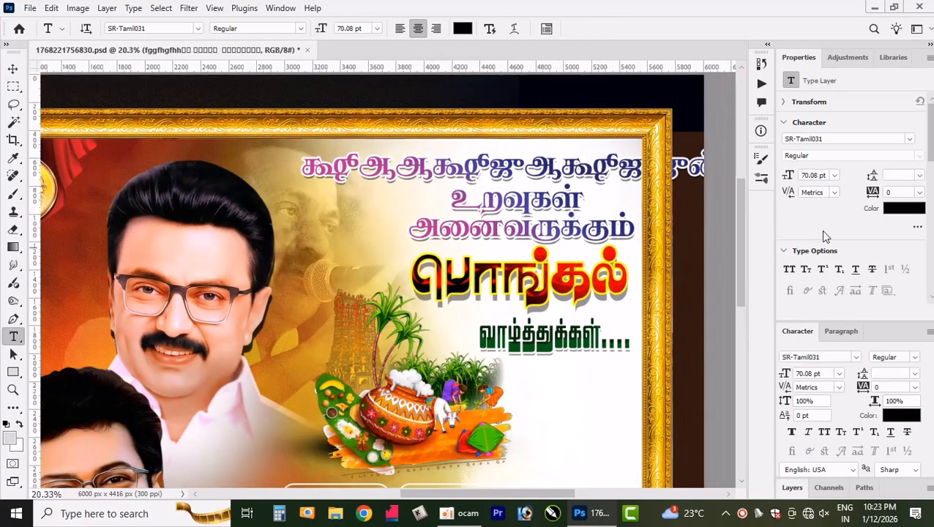
left_click_drag(739, 248, 737, 278)
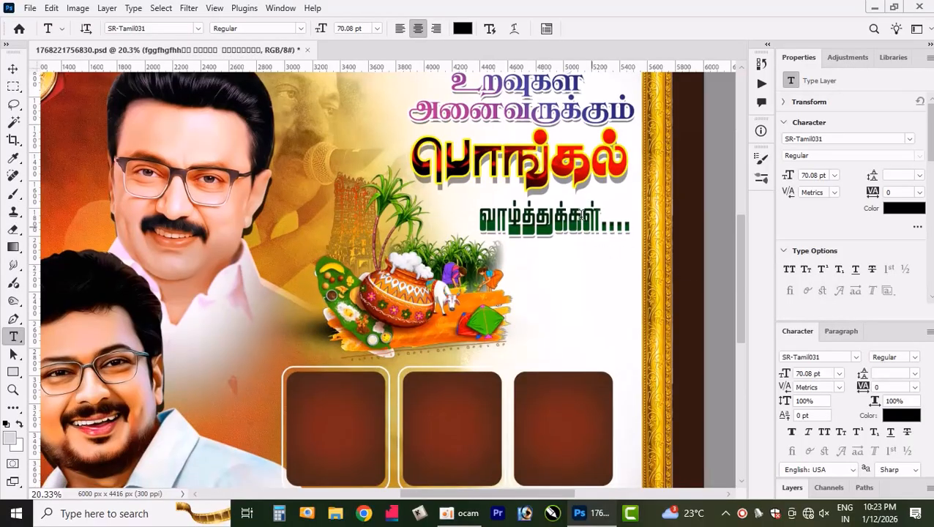
- Try moving the upper portrait to the right with the Move tool, and undo the move
left_click(13, 70)
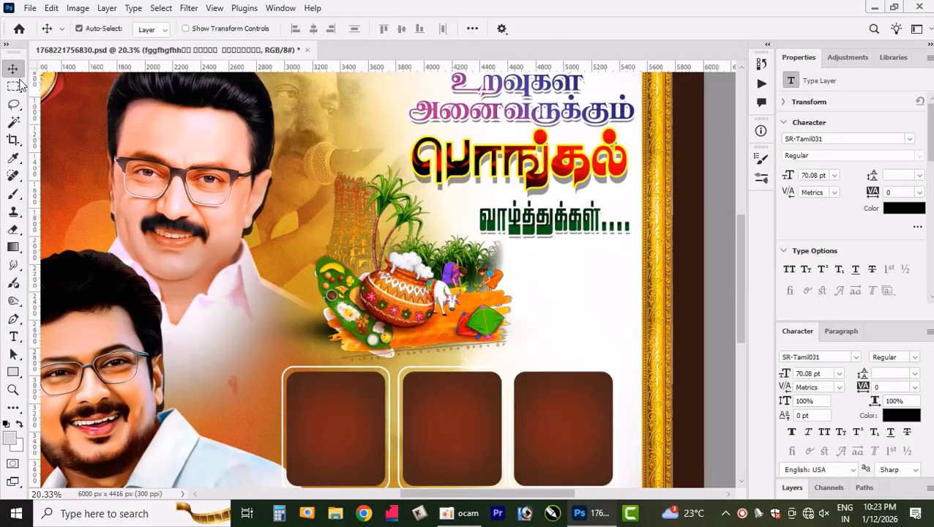
left_click_drag(183, 187, 381, 212)
key("ctrl+z")
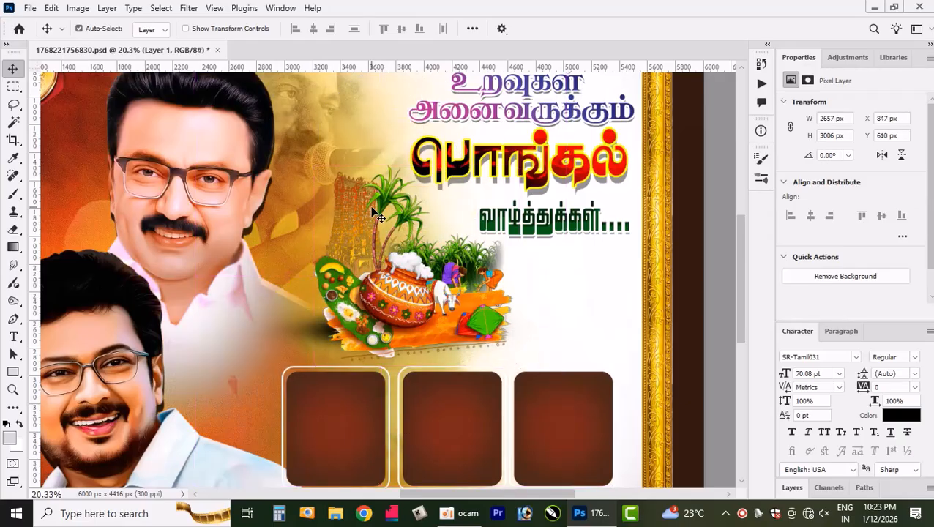
- Bring the upper portrait's layer to the top of the layer stack and disable its layer mask
key("ctrl+bracketright")
scroll(294, 264, "down", 3)
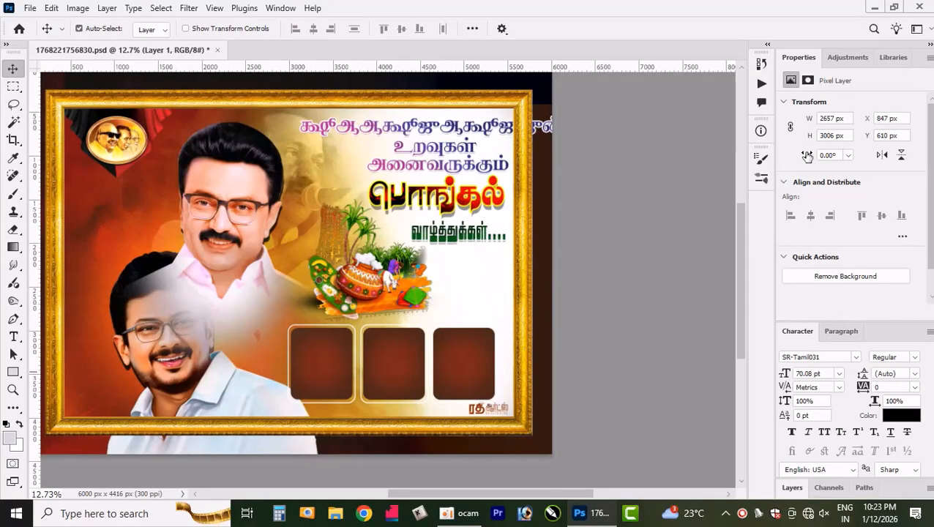
key("shift+Tab")
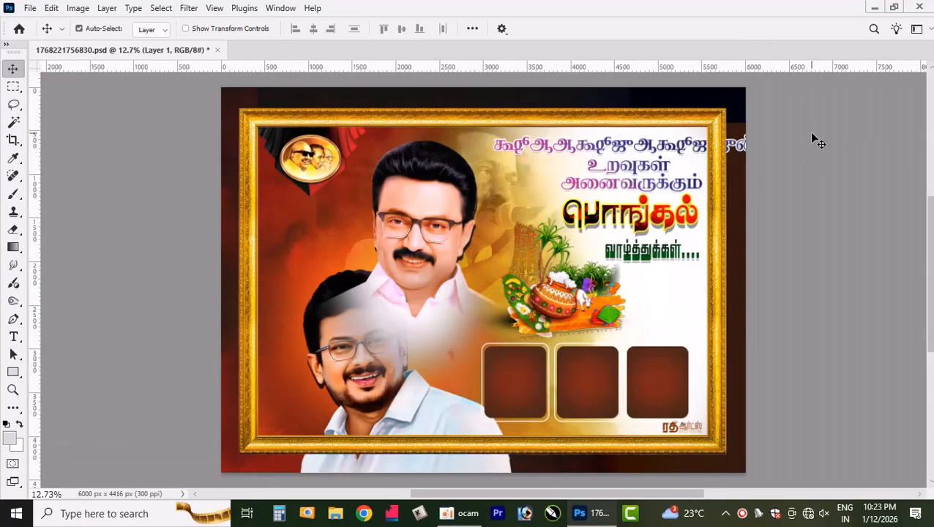
key("F7")
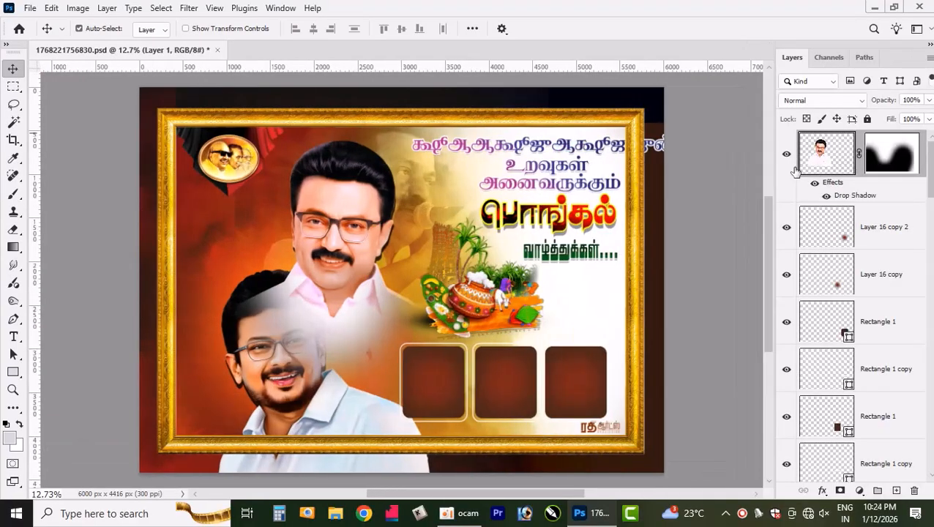
right_click(888, 166)
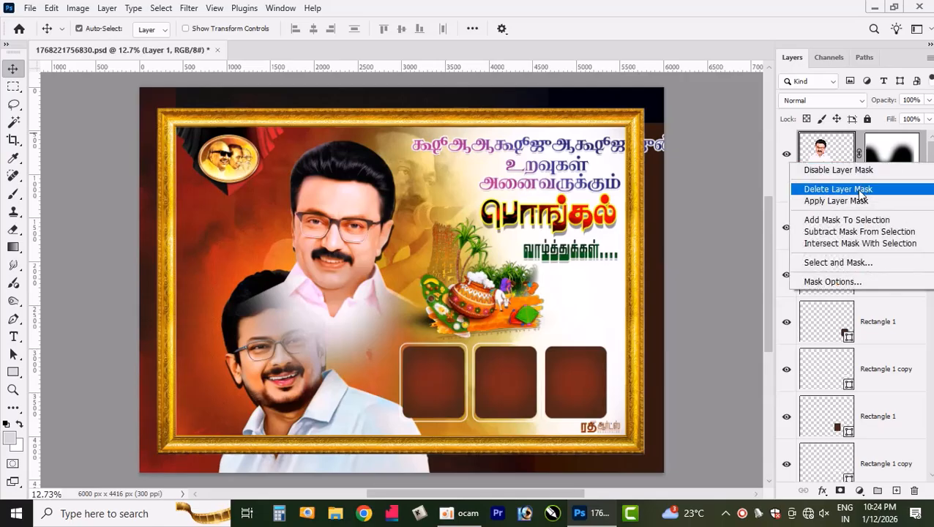
left_click(865, 169)
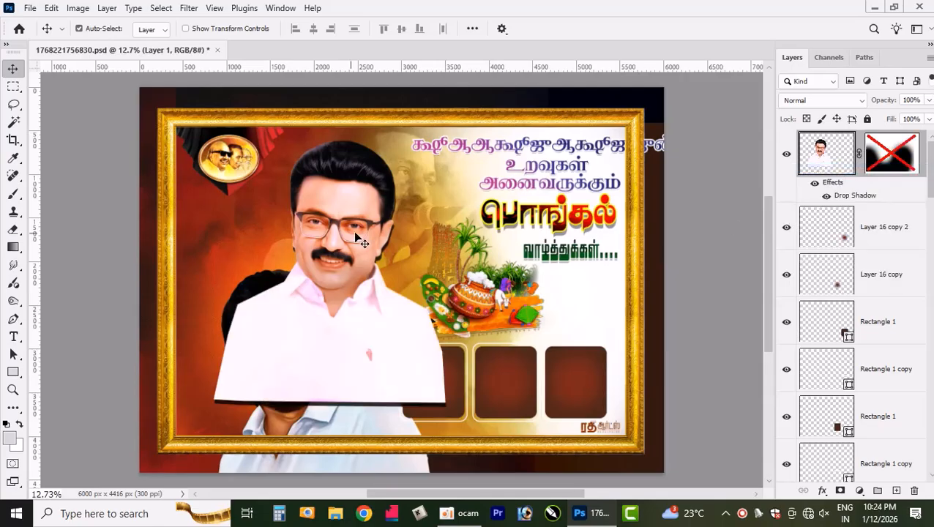
- Re-enable the upper portrait's layer mask
right_click(907, 167)
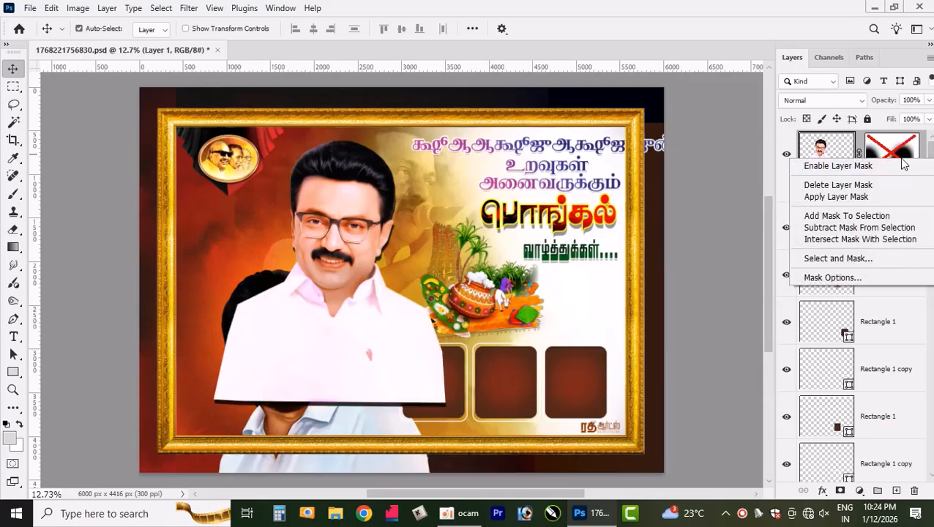
left_click(864, 169)
- Move the lower portrait up and left and bring its layer to the top of the layer stack
left_click_drag(328, 410, 245, 298)
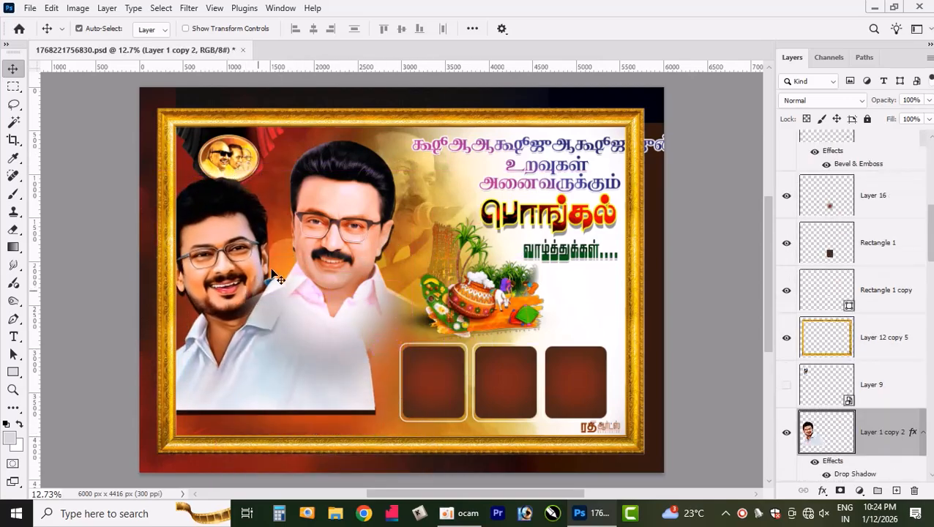
key("ctrl+shift+bracketright")
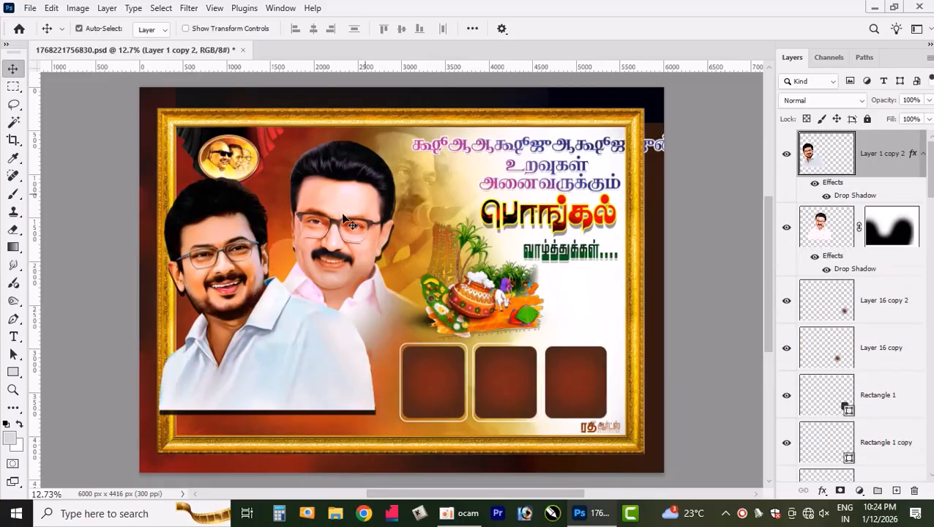
left_click_drag(191, 331, 226, 338)
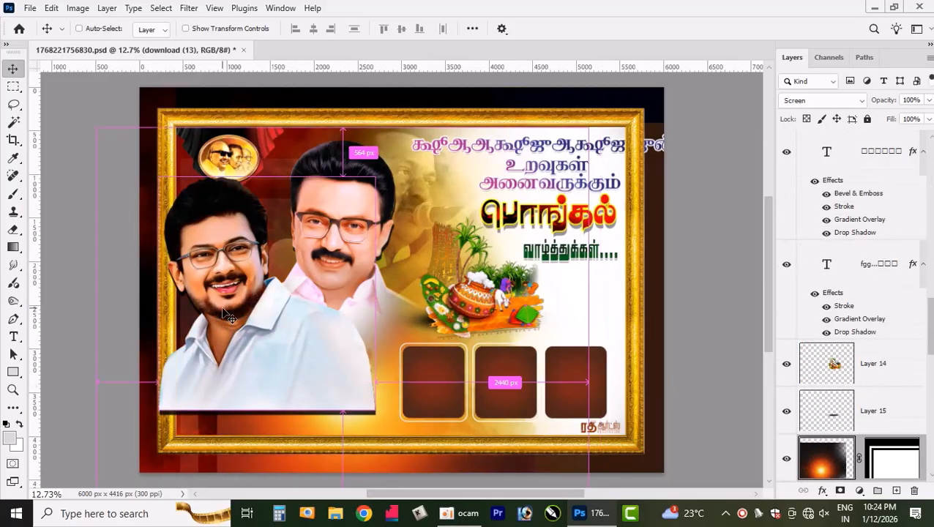
key("ctrl+z")
- Reposition the poster elements separately: both portraits down and right, the orange glow left and the oval emblem downward
left_click_drag(222, 257, 390, 330)
left_click_drag(269, 256, 158, 300)
left_click(369, 202)
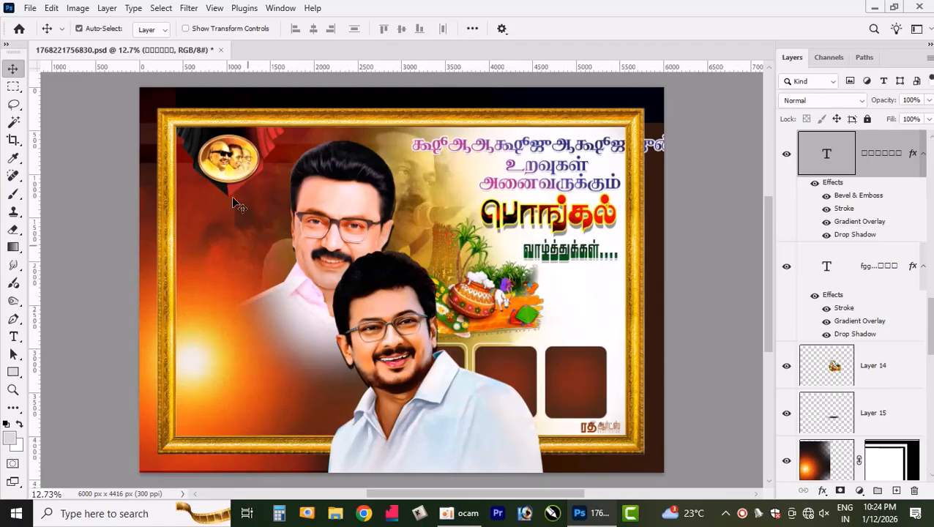
left_click_drag(235, 204, 219, 322)
left_click(341, 197)
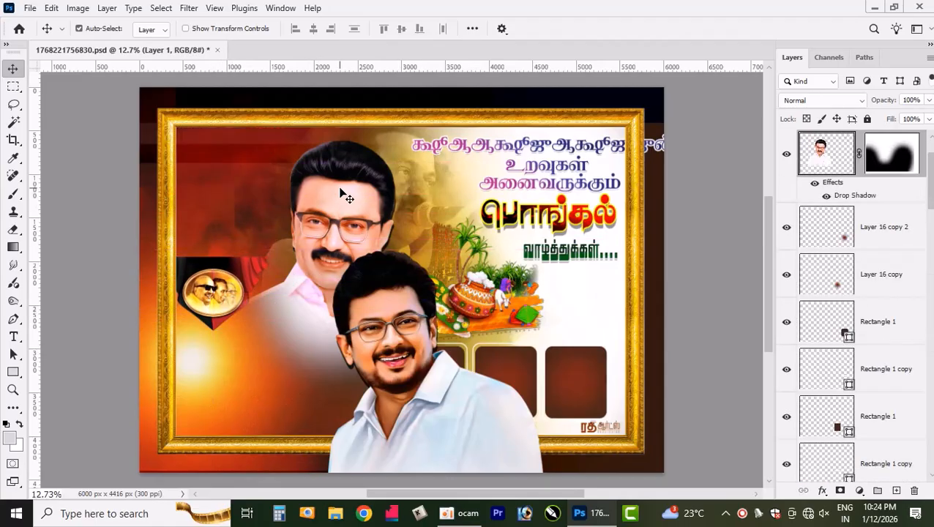
left_click_drag(342, 197, 483, 317)
- Move the orange glow and Layer 7 downward, and shift the faded portrait on Layer 17 down and left
left_click(293, 165)
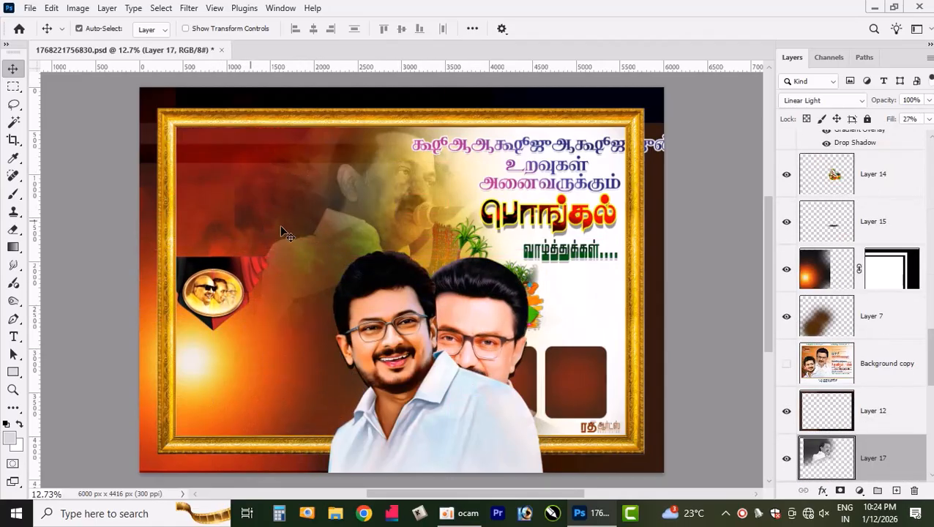
scroll(309, 229, "up", 3)
scroll(313, 229, "down", 3)
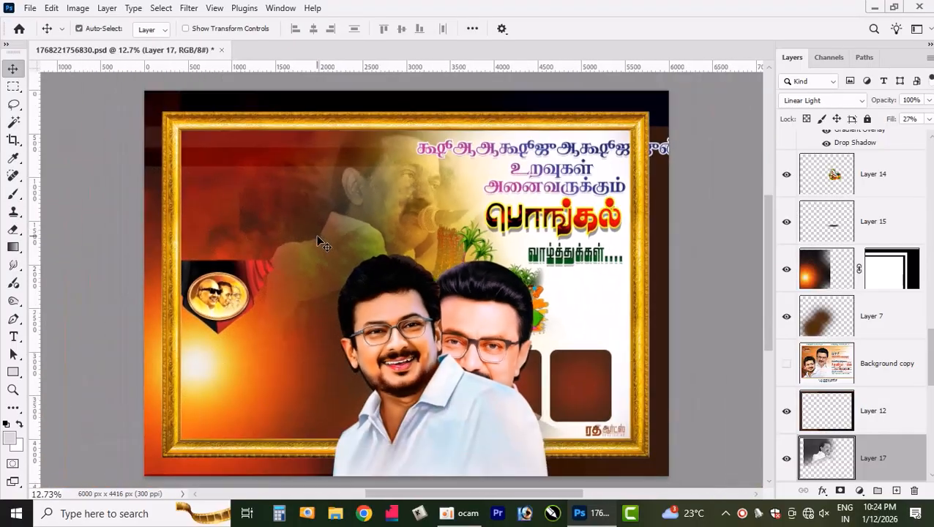
left_click_drag(349, 197, 330, 294)
left_click(304, 173)
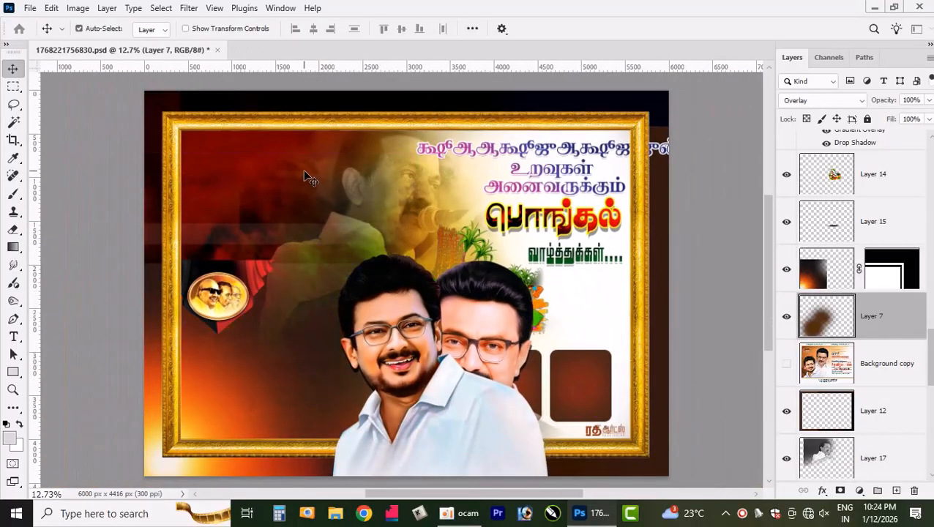
left_click_drag(304, 173, 283, 255)
left_click_drag(401, 173, 337, 232)
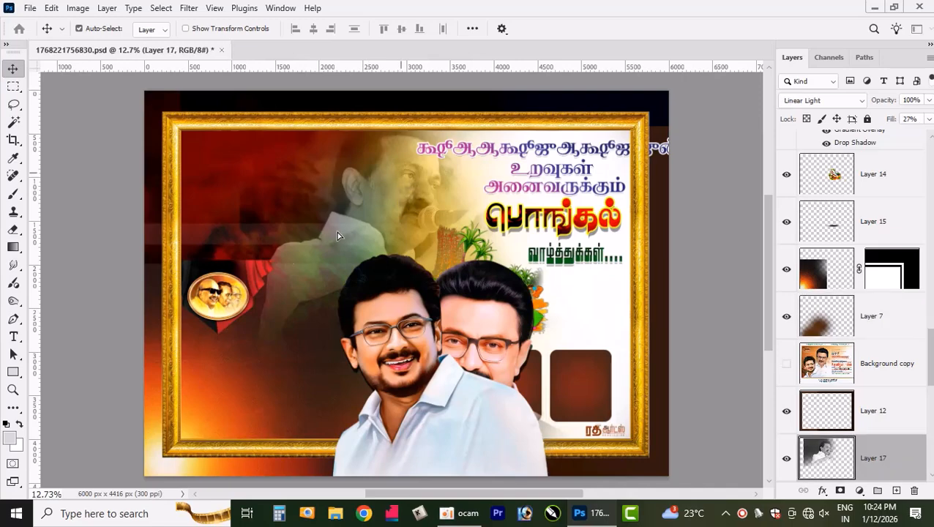
left_click_drag(401, 178, 292, 323)
- Move the colour overlays Layer 5, Layer 4, Layer 3 and red to the right
left_click_drag(292, 157, 399, 313)
left_click_drag(301, 181, 422, 236)
left_click_drag(272, 184, 431, 206)
left_click_drag(269, 162, 480, 180)
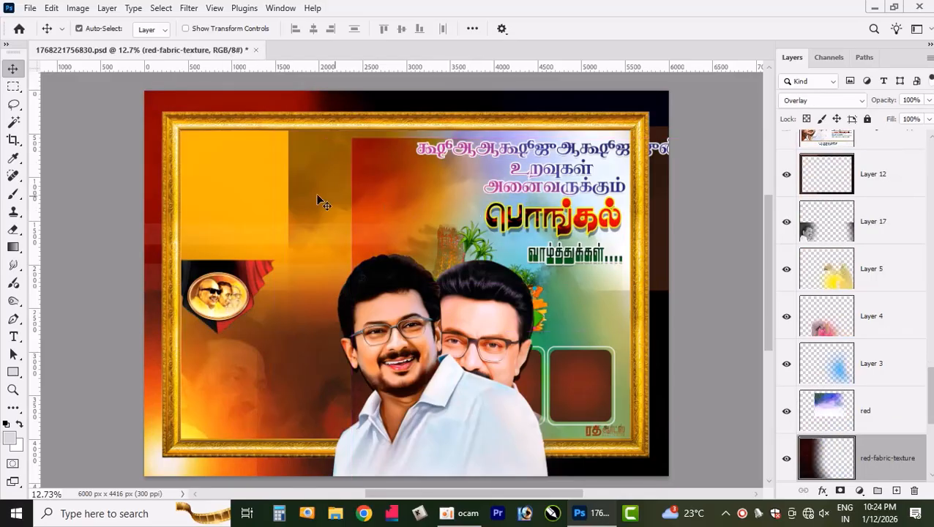
- Move the red-fabric-texture, Layer 6, Layer 8 and Layer 13 backgrounds to the right, and the red layer up and left
left_click_drag(265, 186, 453, 210)
left_click_drag(184, 185, 434, 212)
left_click_drag(226, 181, 362, 229)
left_click_drag(287, 179, 172, 126)
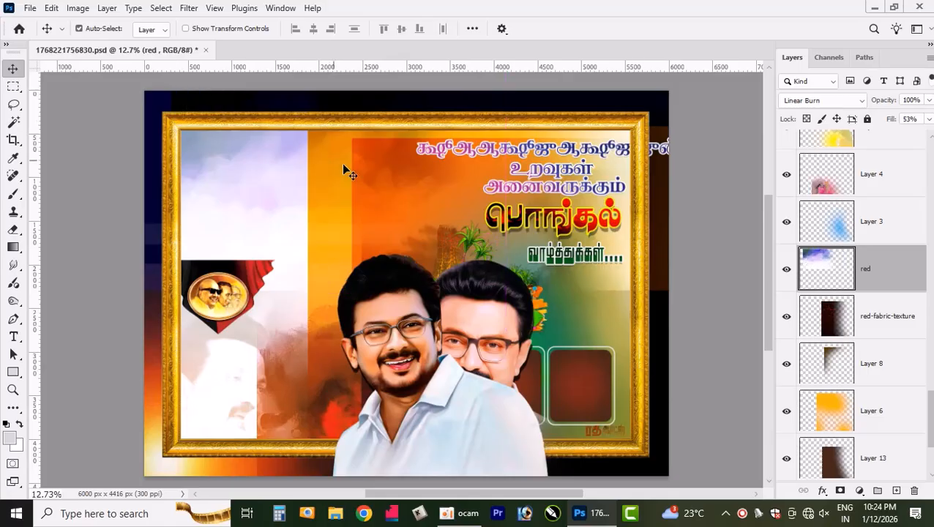
left_click_drag(348, 198, 549, 192)
- Shift the red layer farther left across the poster background
left_click_drag(385, 149, 189, 183)
left_click_drag(388, 218, 432, 189)
right_click(407, 199)
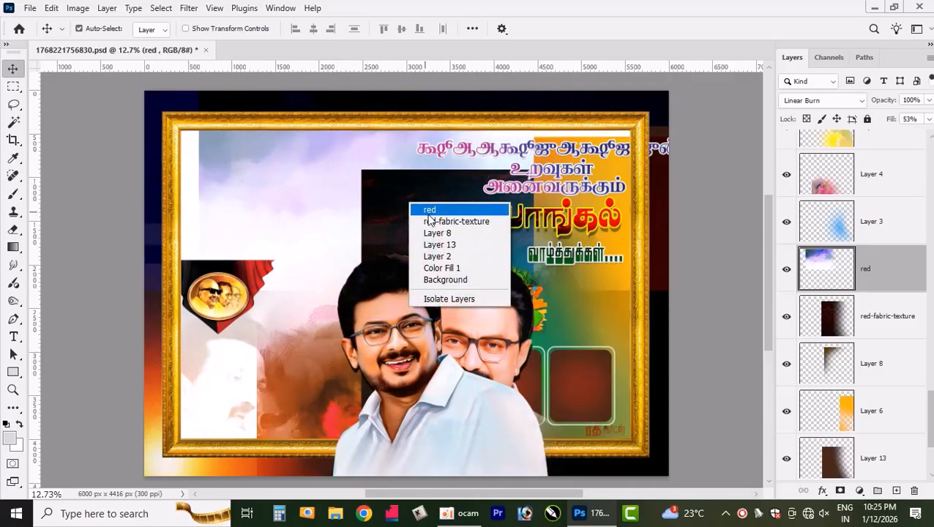
left_click(439, 221)
left_click_drag(438, 206, 328, 209)
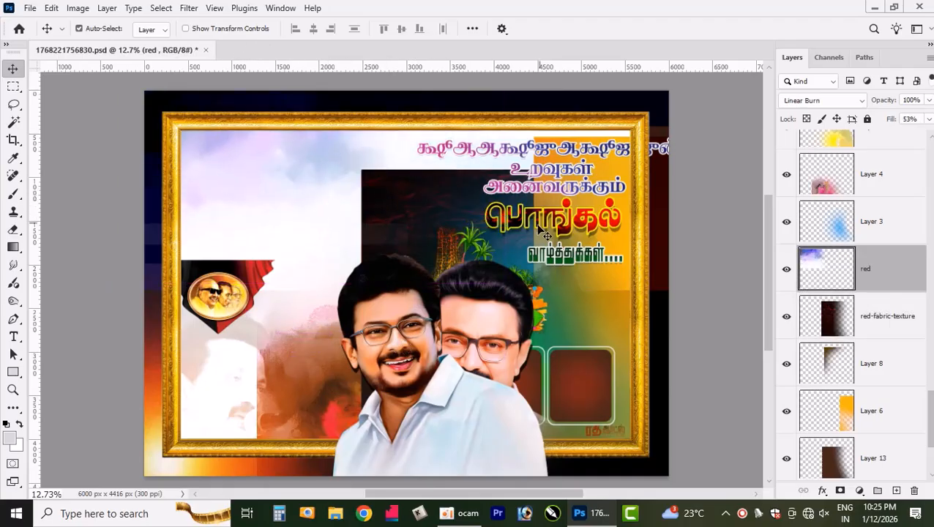
- Undo all the trial layer moves, mask changes and the greeting text edit to restore the original poster
key("ctrl+z")
key("ctrl+z")
key("ctrl+z")
key("ctrl+z")
key("ctrl+z")
key("ctrl+z")
key("ctrl+z")
key("ctrl+z")
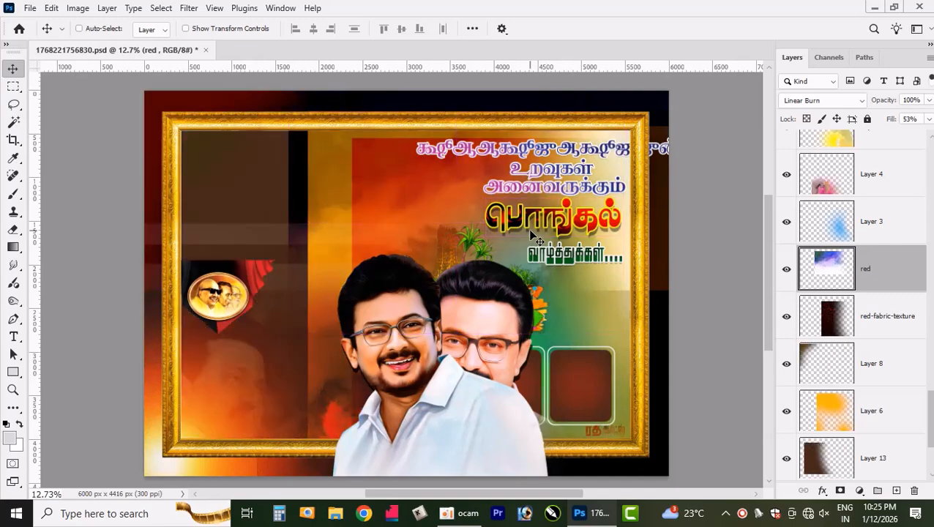
key("ctrl+z")
key("ctrl+z")
key("ctrl+z")
key("ctrl+z")
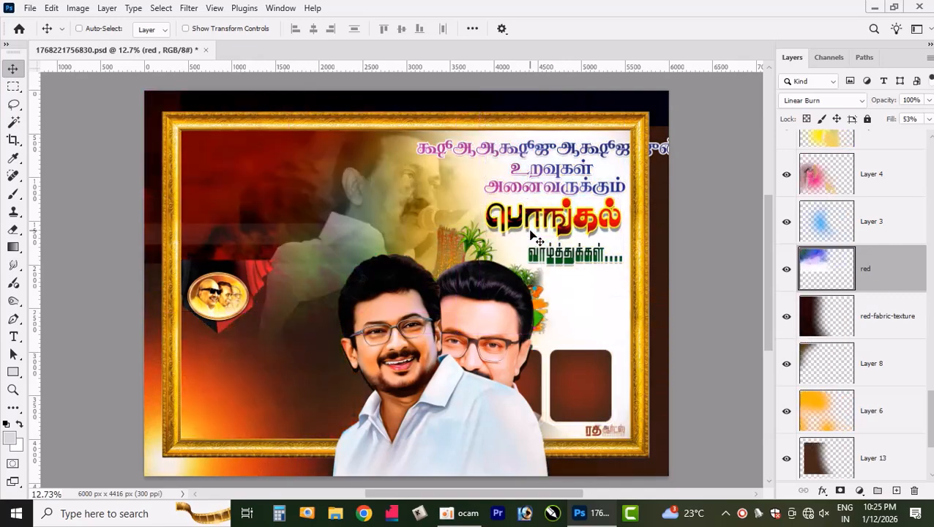
key("ctrl+z")
key("ctrl+z")
key("ctrl+z")
key("ctrl+z")
key("ctrl+z")
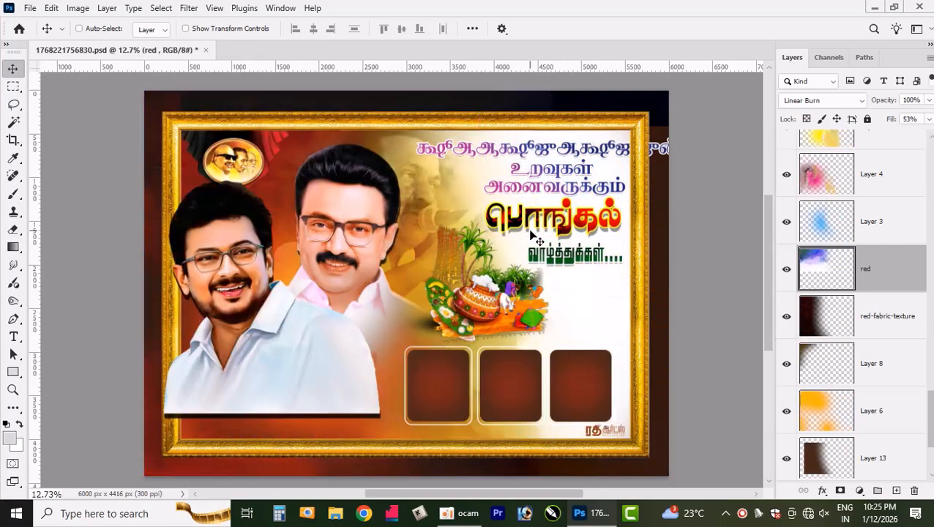
key("ctrl+z")
key("ctrl+z")
key("ctrl+z")
key("ctrl+z")
key("ctrl+z")
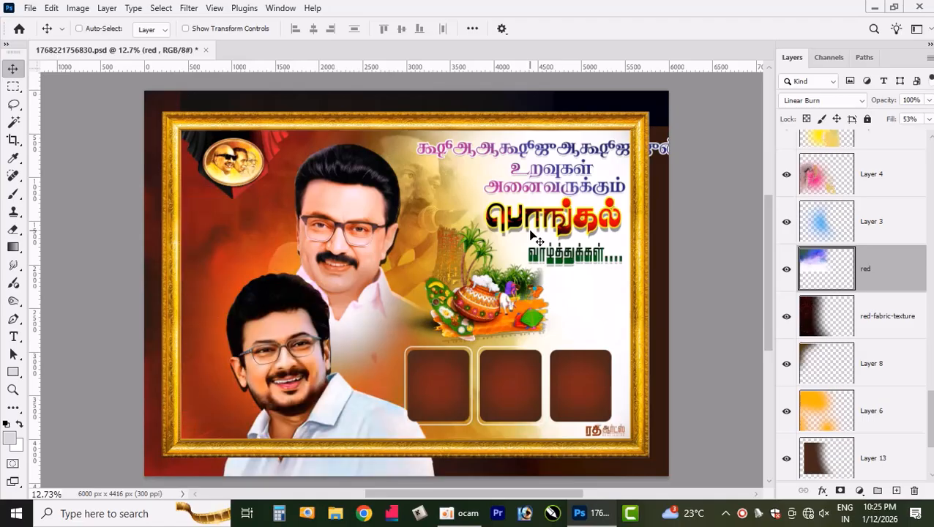
key("ctrl+z")
key("ctrl+z")
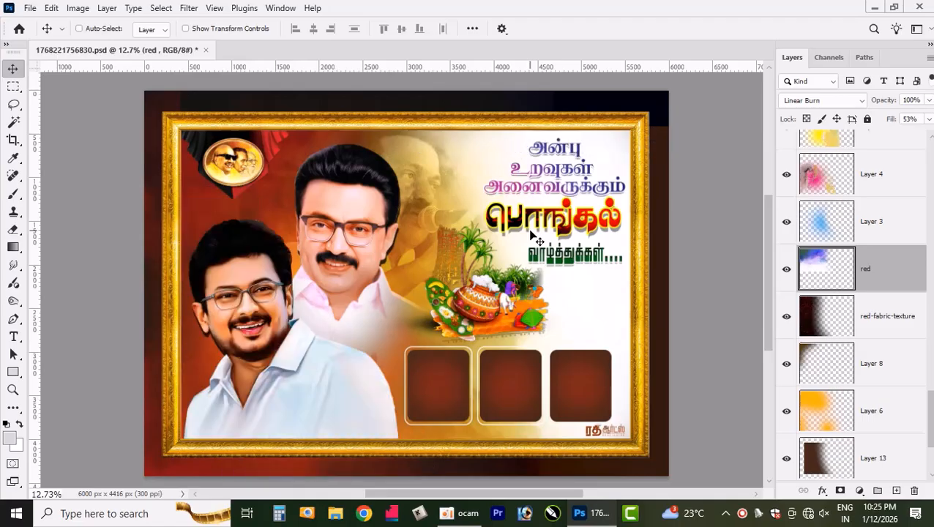
- Examine the restored poster's greeting text, portraits and overall framed layout
scroll(534, 235, "up", 5)
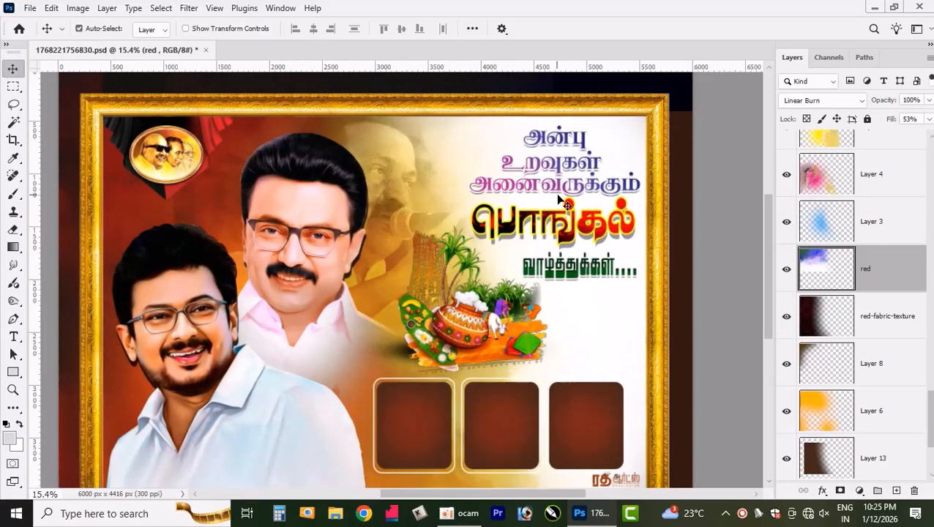
scroll(589, 249, "up", 1)
scroll(588, 251, "down", 4)
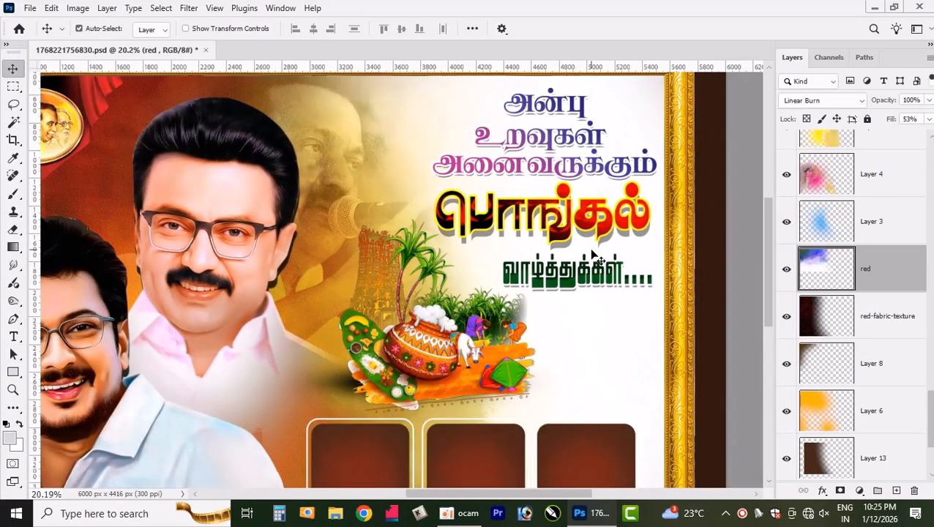
scroll(215, 267, "up", 5)
scroll(307, 286, "down", 6)
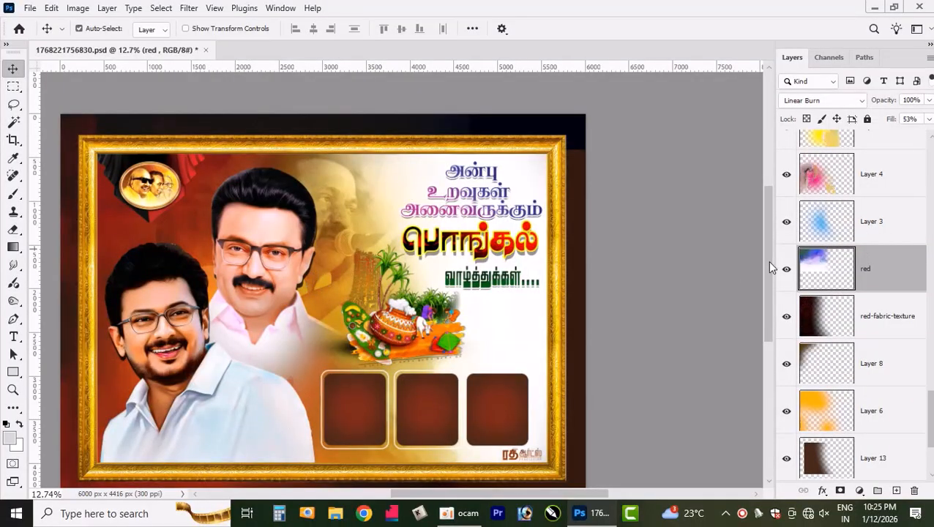
left_click_drag(769, 262, 768, 279)
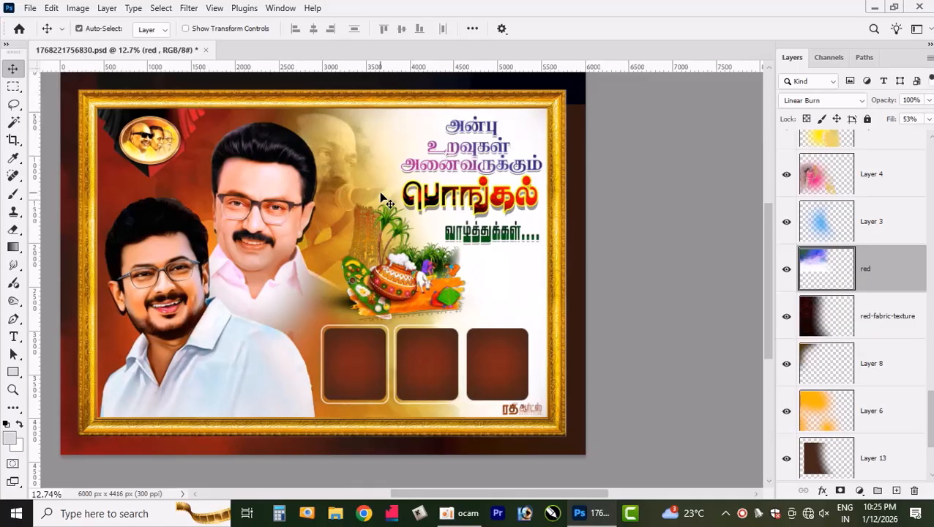
left_click_drag(507, 498, 485, 496)
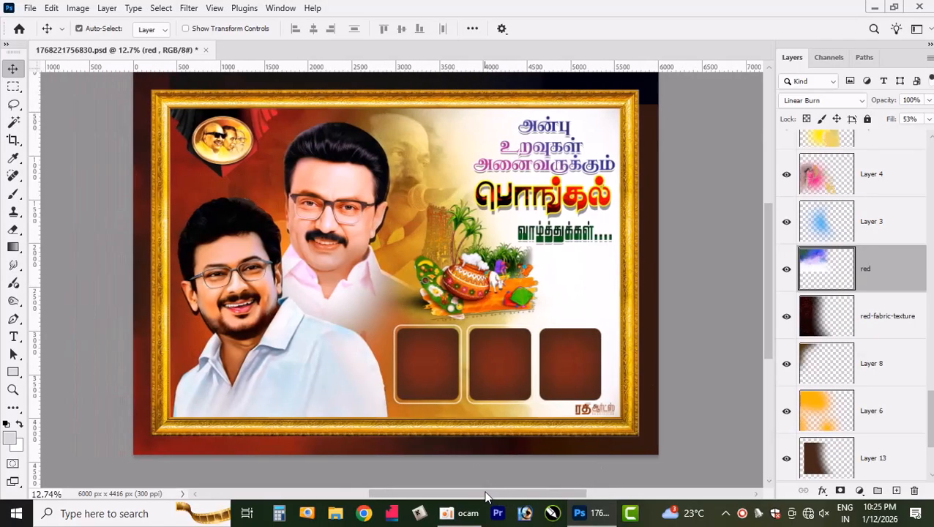
left_click_drag(767, 313, 770, 307)
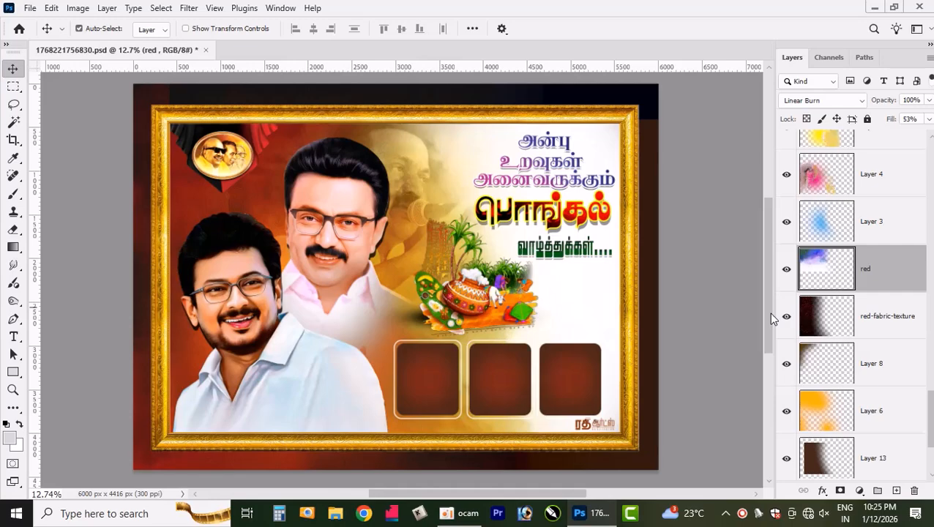
- Move the Pongal pot illustration slightly left with the Move tool
left_click(483, 313)
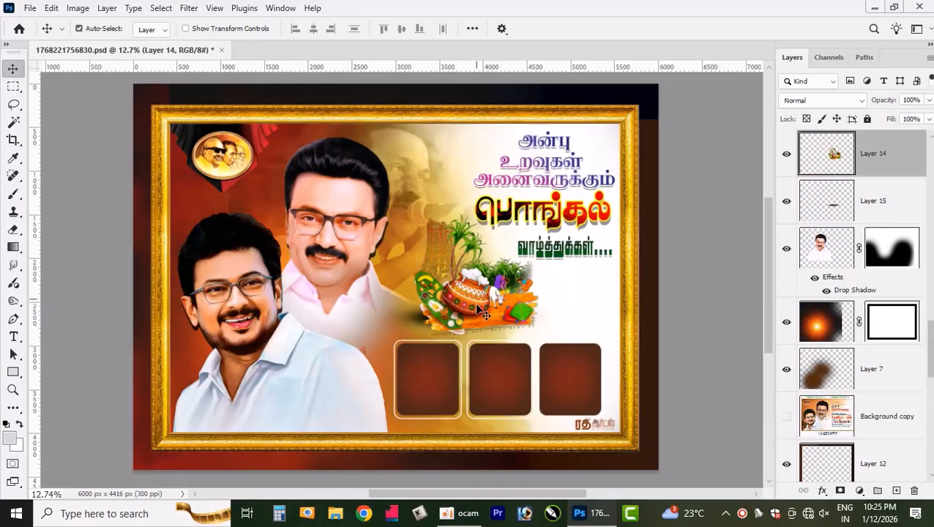
mouse_move(477, 310)
left_mouse_down()
mouse_move(521, 282)
mouse_move(463, 309)
left_mouse_up()
scroll(460, 311, "up", 2)
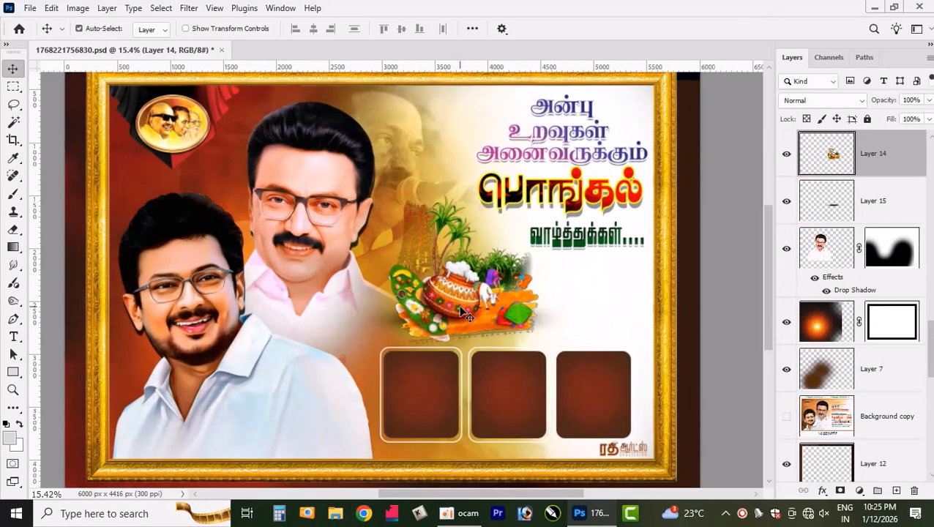
scroll(464, 314, "up", 1)
scroll(469, 314, "down", 2)
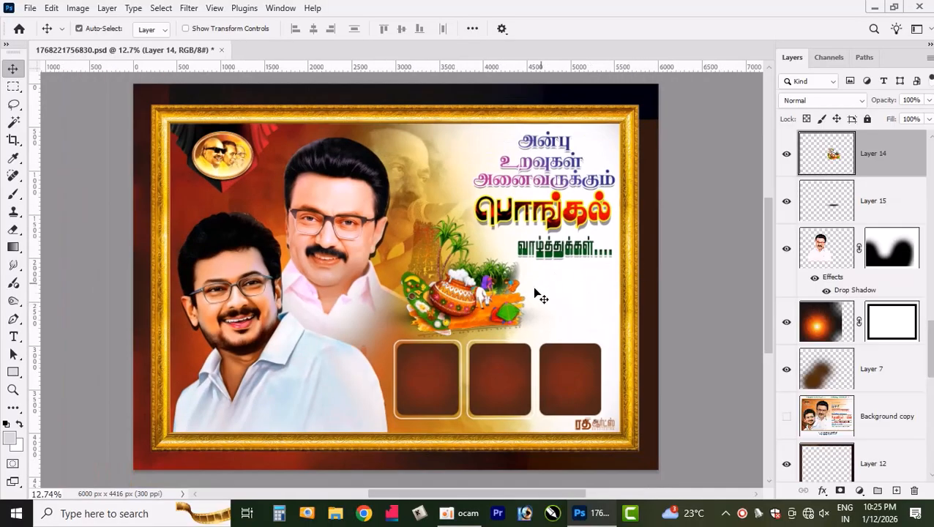
- Examine the greeting headline, the empty photo boxes and the designer's logo up close, and the overall poster
scroll(410, 220, "up", 4)
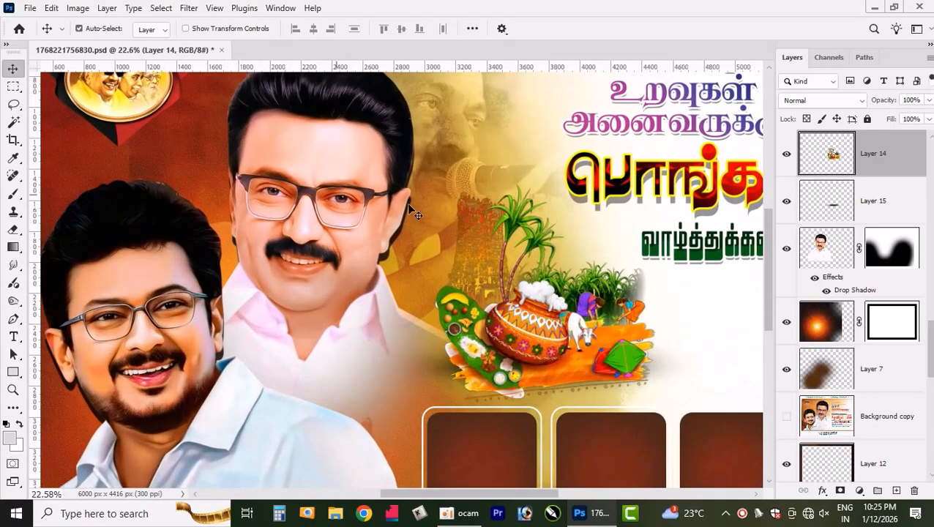
left_click(591, 184)
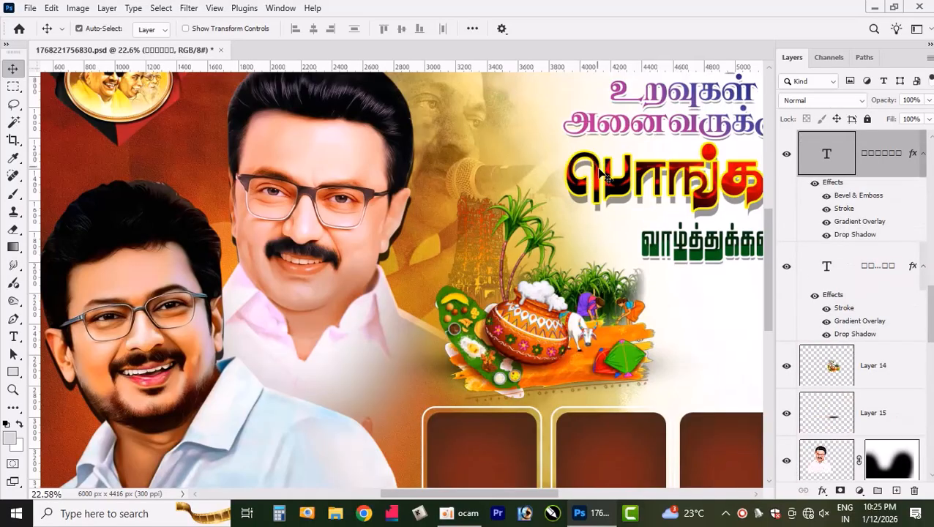
scroll(612, 192, "down", 4)
scroll(382, 142, "up", 1)
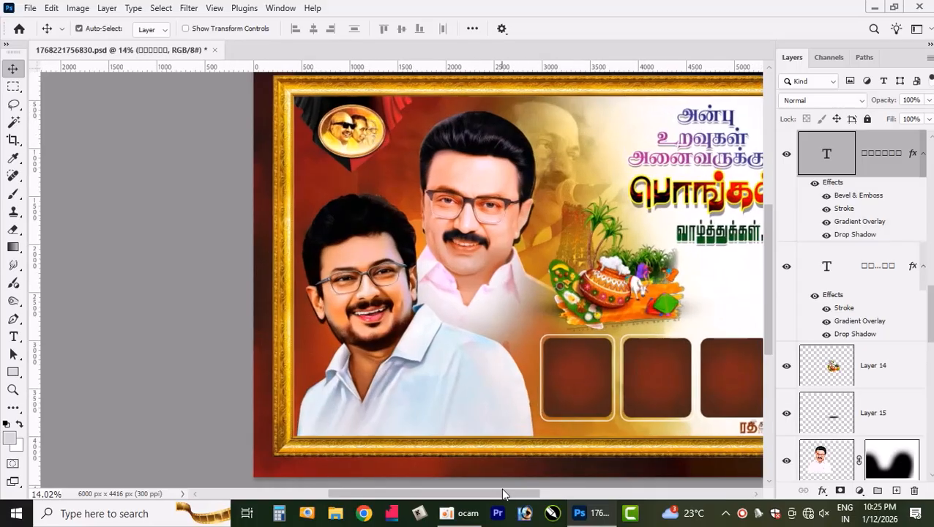
left_click_drag(502, 485, 557, 492)
left_click(566, 433)
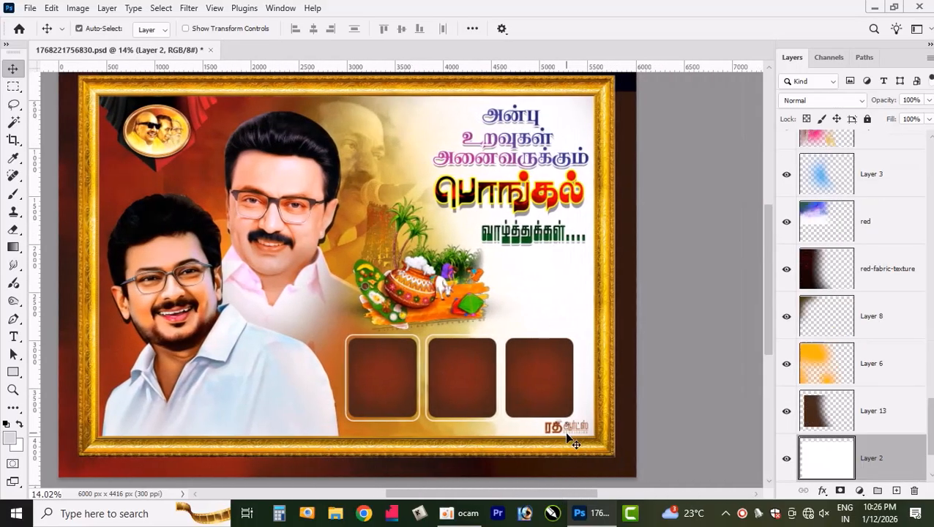
scroll(567, 435, "up", 3)
scroll(568, 436, "down", 3)
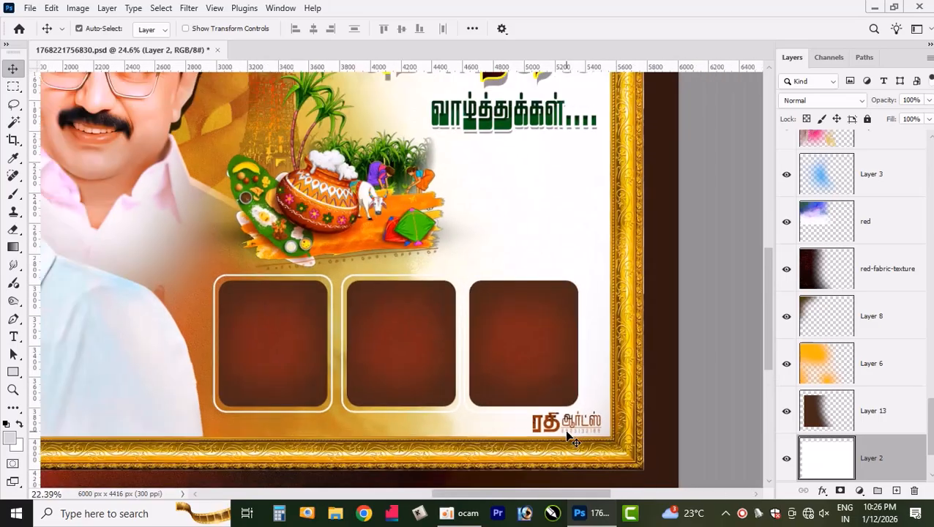
left_click_drag(767, 322, 769, 284)
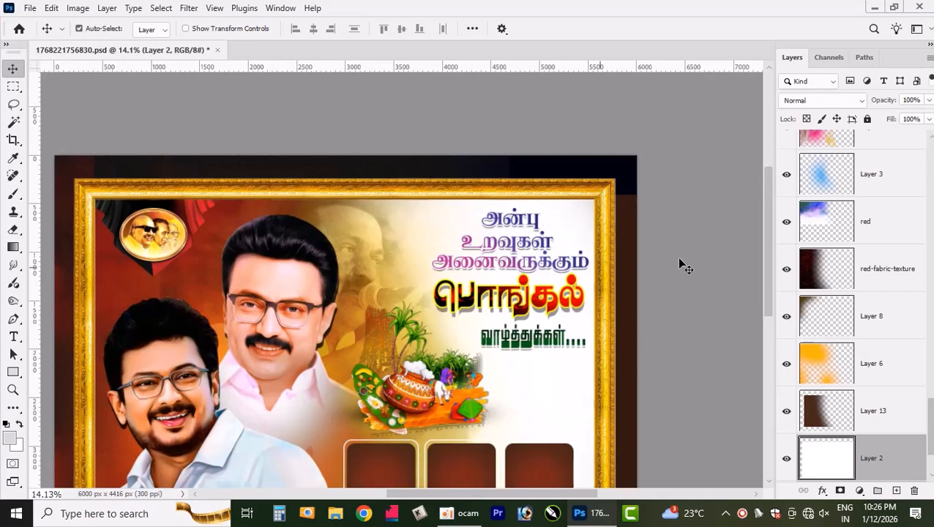
left_click_drag(763, 216, 767, 270)
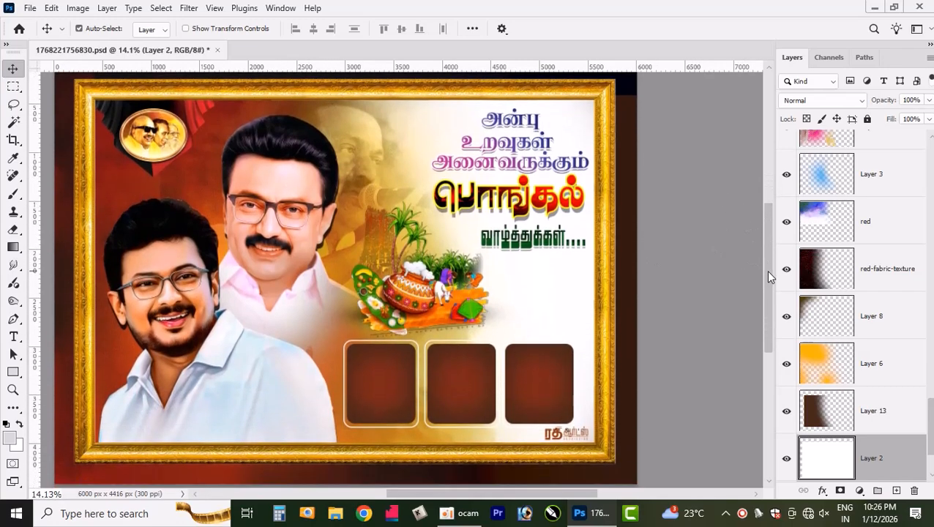